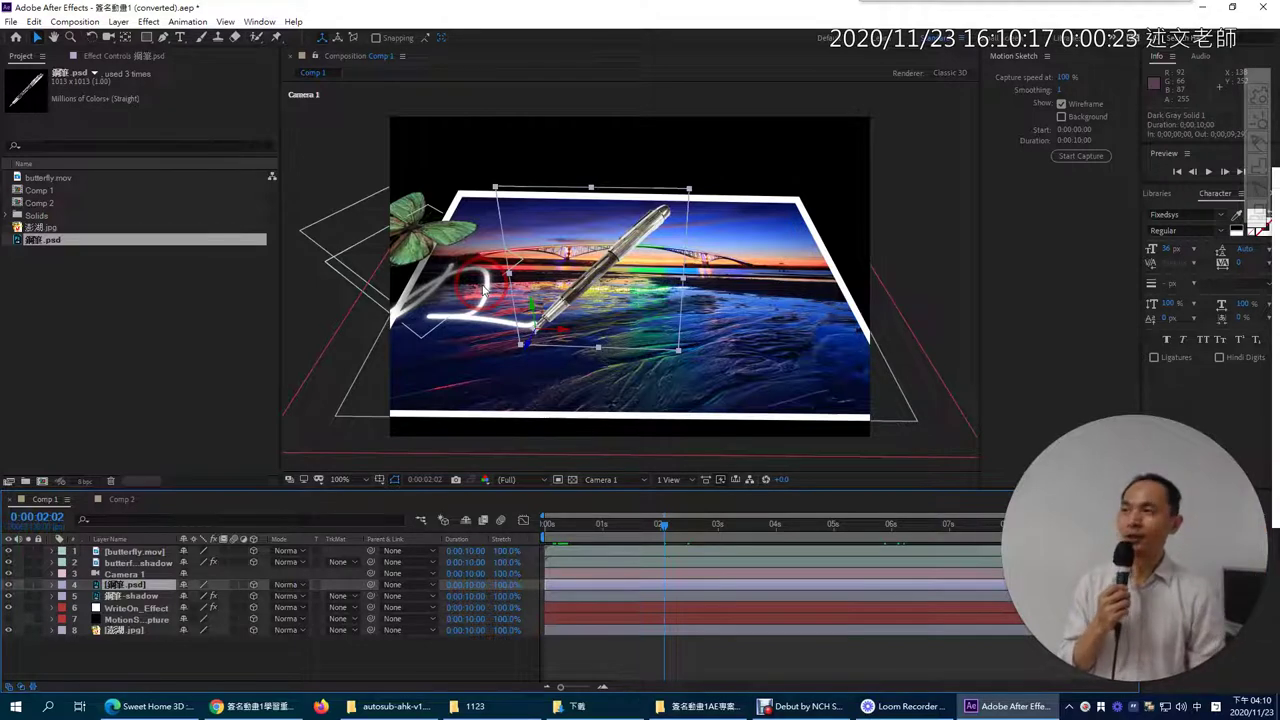
In Comp 2, apply the Stylize Glow effect to the Deep Lime Green Solid 1 layer
{"action": "left_click", "coordinate": [121, 499]}
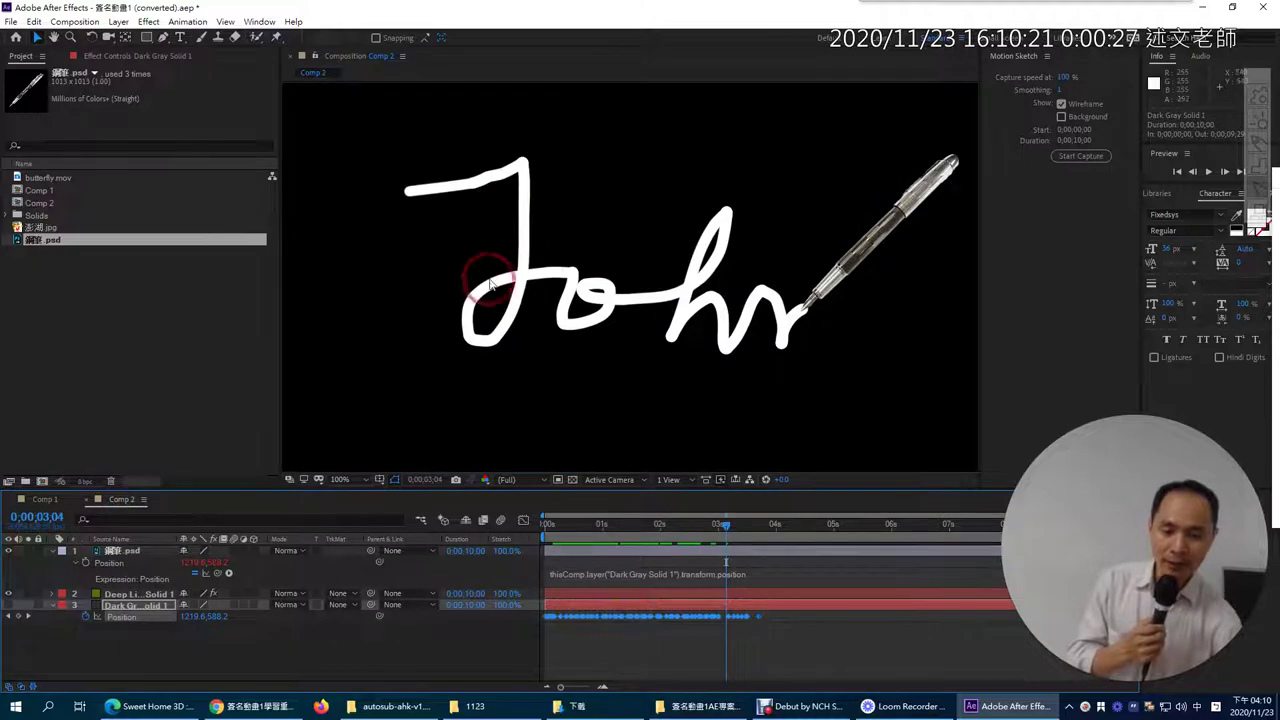
{"action": "left_click", "coordinate": [130, 564]}
{"action": "left_click", "coordinate": [135, 595]}
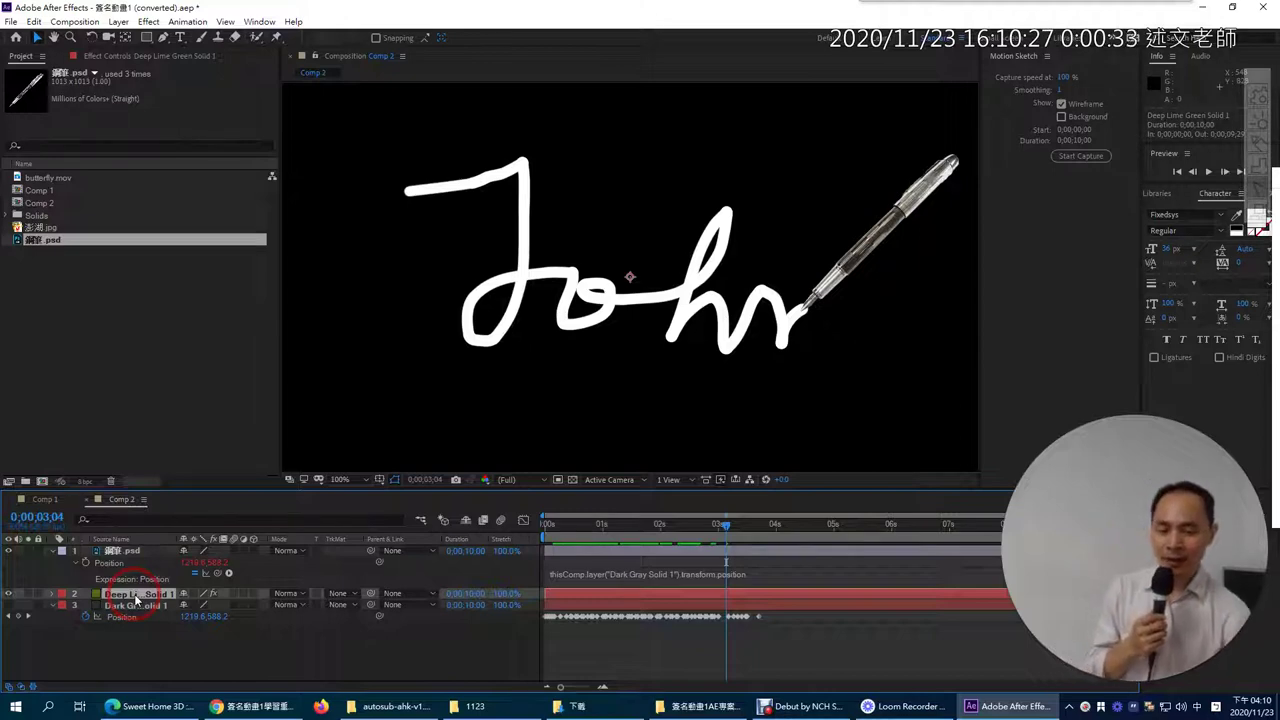
{"action": "left_click", "coordinate": [252, 706]}
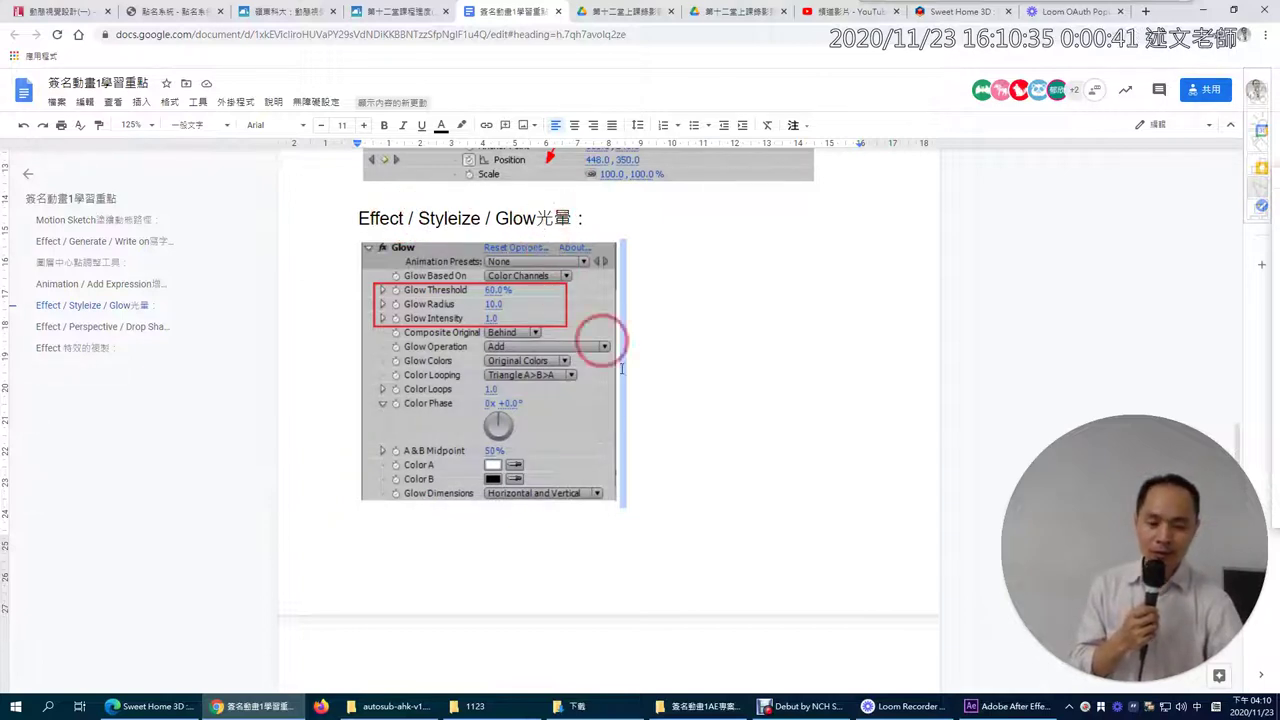
{"action": "left_click", "coordinate": [985, 702]}
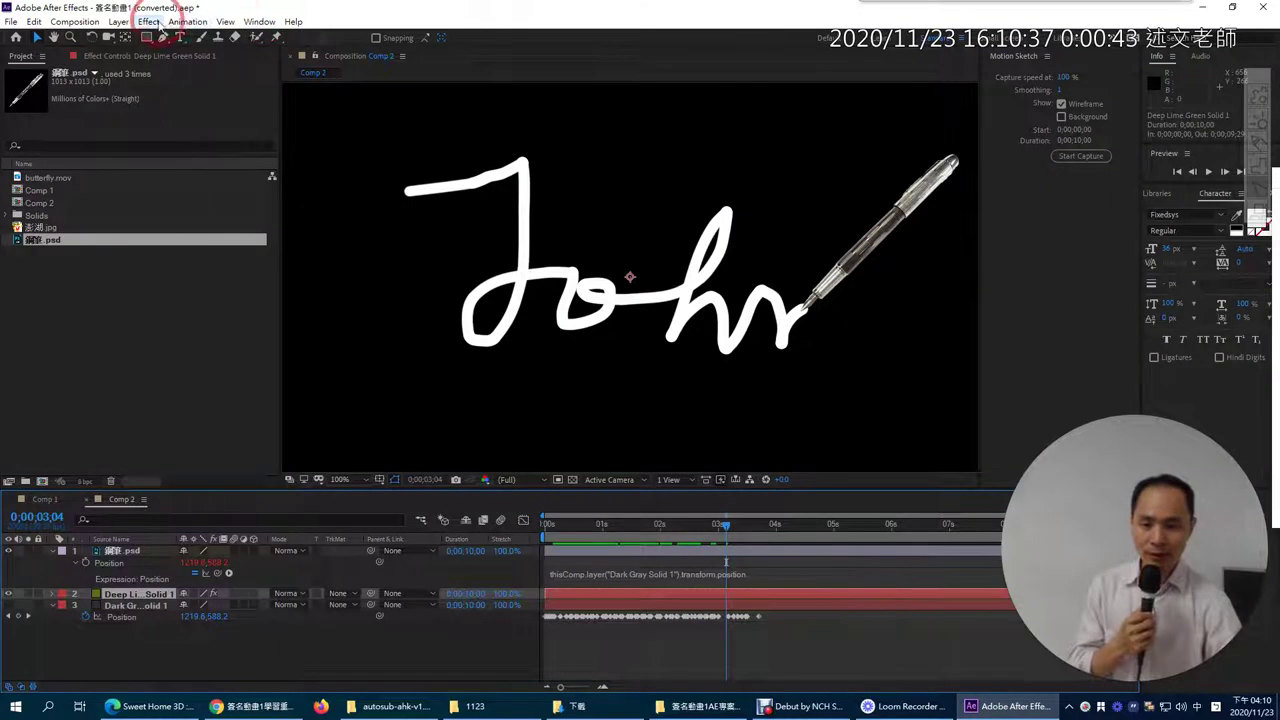
{"action": "left_click", "coordinate": [150, 22]}
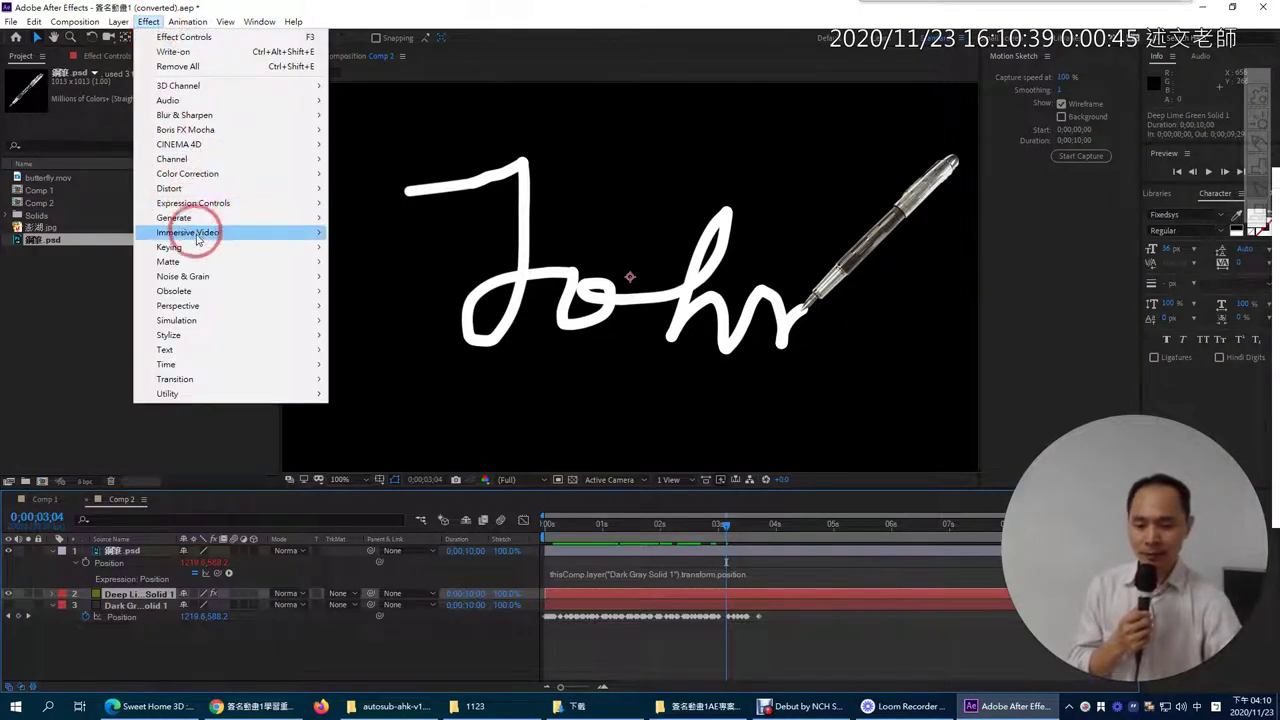
{"action": "mouse_move", "coordinate": [214, 335]}
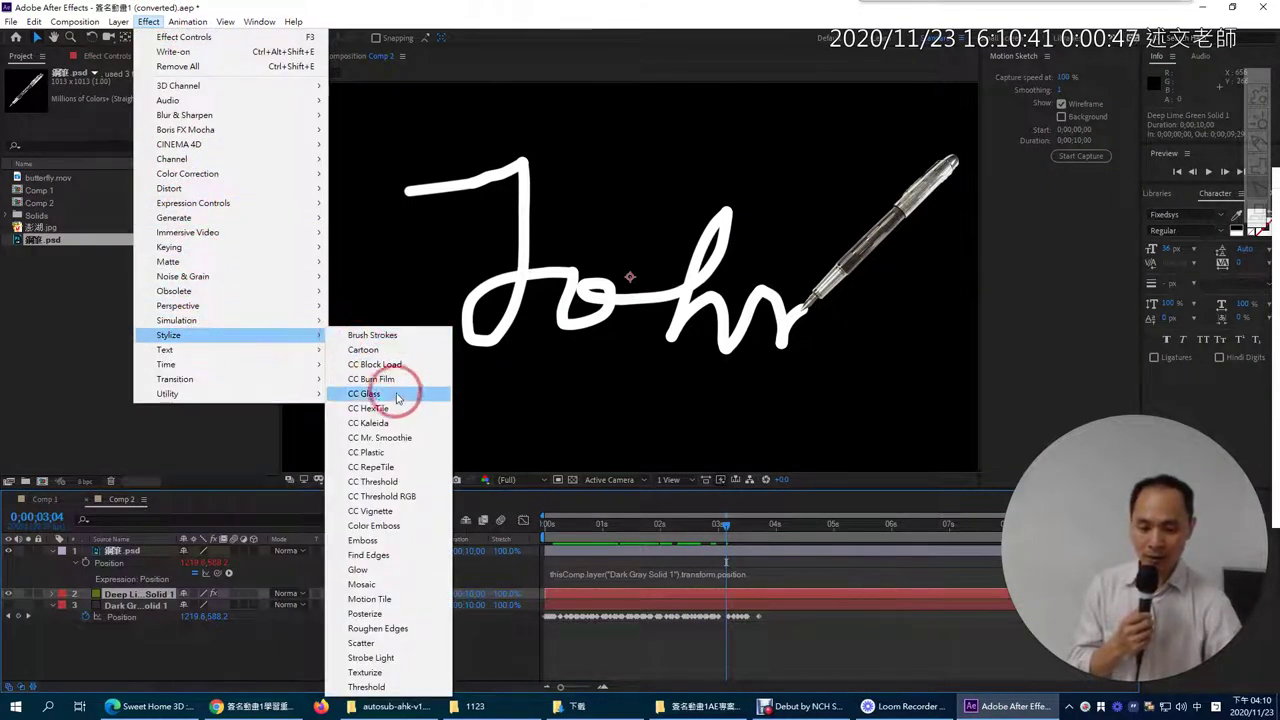
{"action": "left_click", "coordinate": [389, 569]}
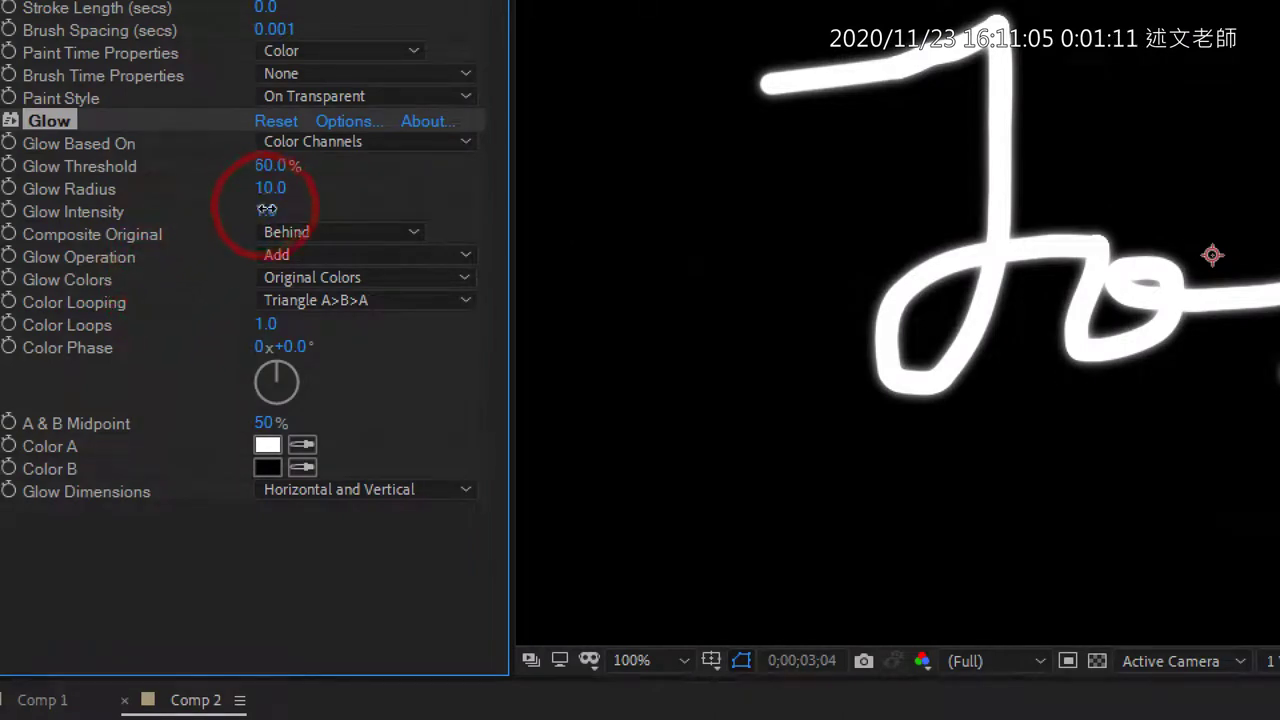
Raise the Glow Radius to about 18 and the Glow Intensity to 1.3, and move the current time to 0;00;04;06
{"action": "left_click_drag", "start_coordinate": [266, 209], "coordinate": [284, 190]}
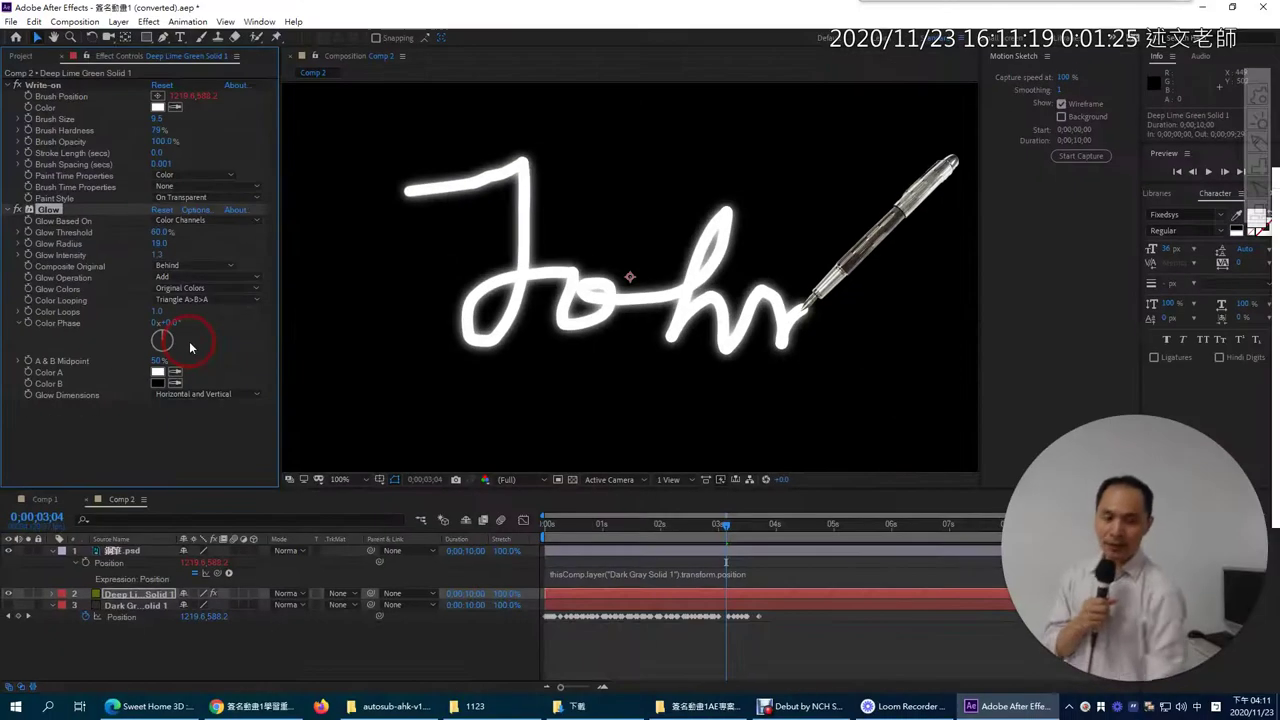
{"action": "mouse_move", "coordinate": [549, 526]}
{"action": "left_mouse_down"}
{"action": "mouse_move", "coordinate": [690, 538]}
{"action": "mouse_move", "coordinate": [657, 557]}
{"action": "mouse_move", "coordinate": [595, 536]}
{"action": "mouse_move", "coordinate": [777, 525]}
{"action": "mouse_move", "coordinate": [787, 507]}
{"action": "left_mouse_up"}
{"action": "left_click", "coordinate": [107, 172]}
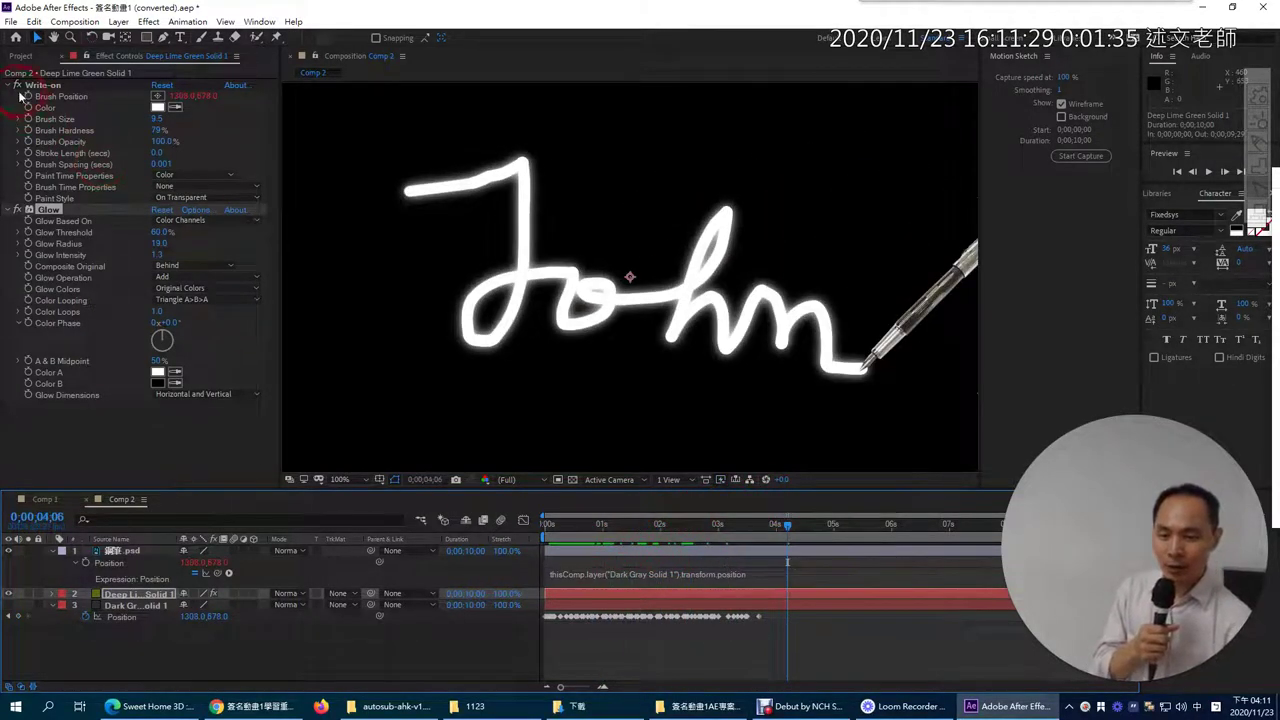
Add the 澎湖.jpg image to Comp 2 as the bottom layer, behind the signature
{"action": "left_click", "coordinate": [7, 93]}
{"action": "left_click", "coordinate": [21, 56]}
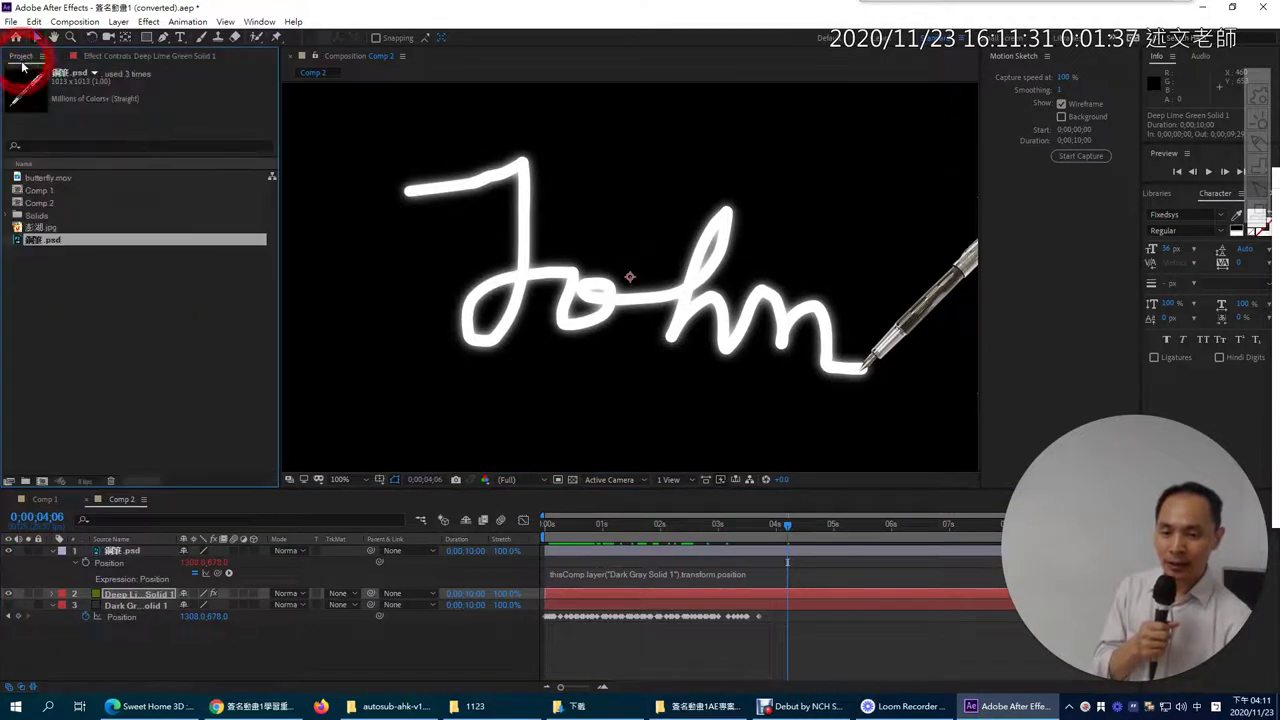
{"action": "left_click", "coordinate": [37, 228]}
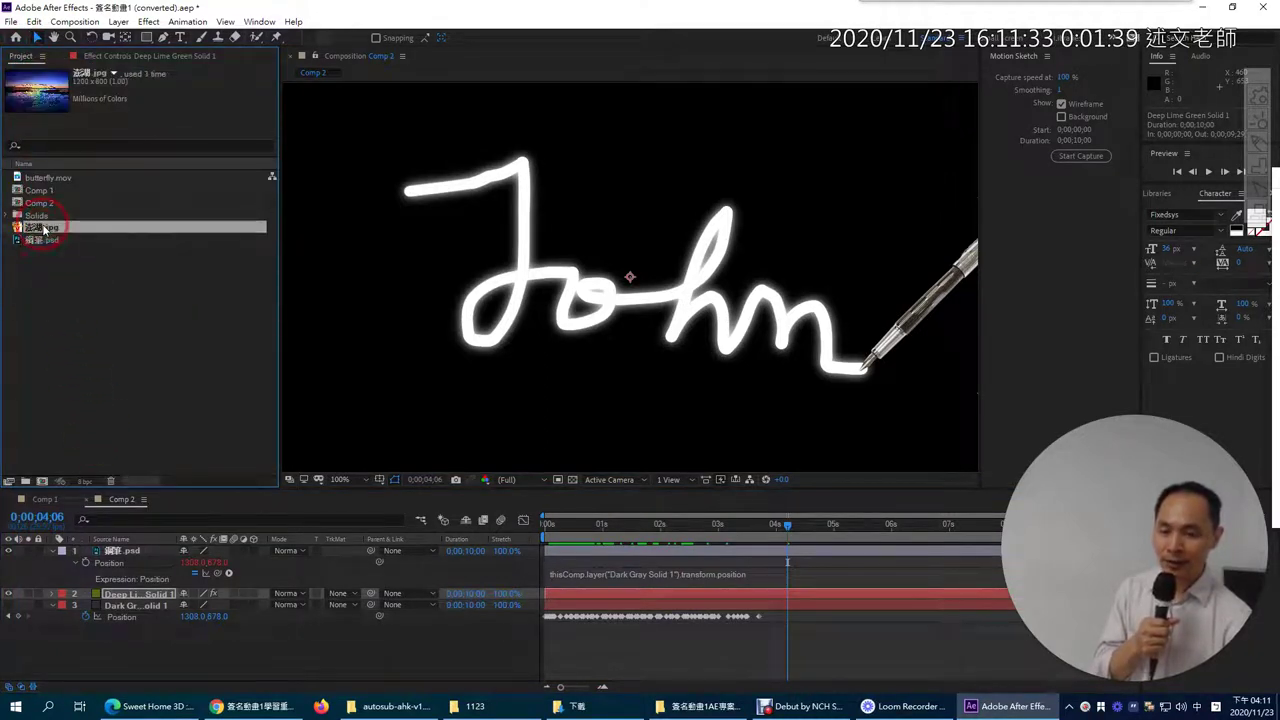
{"action": "left_click_drag", "start_coordinate": [40, 232], "coordinate": [65, 633]}
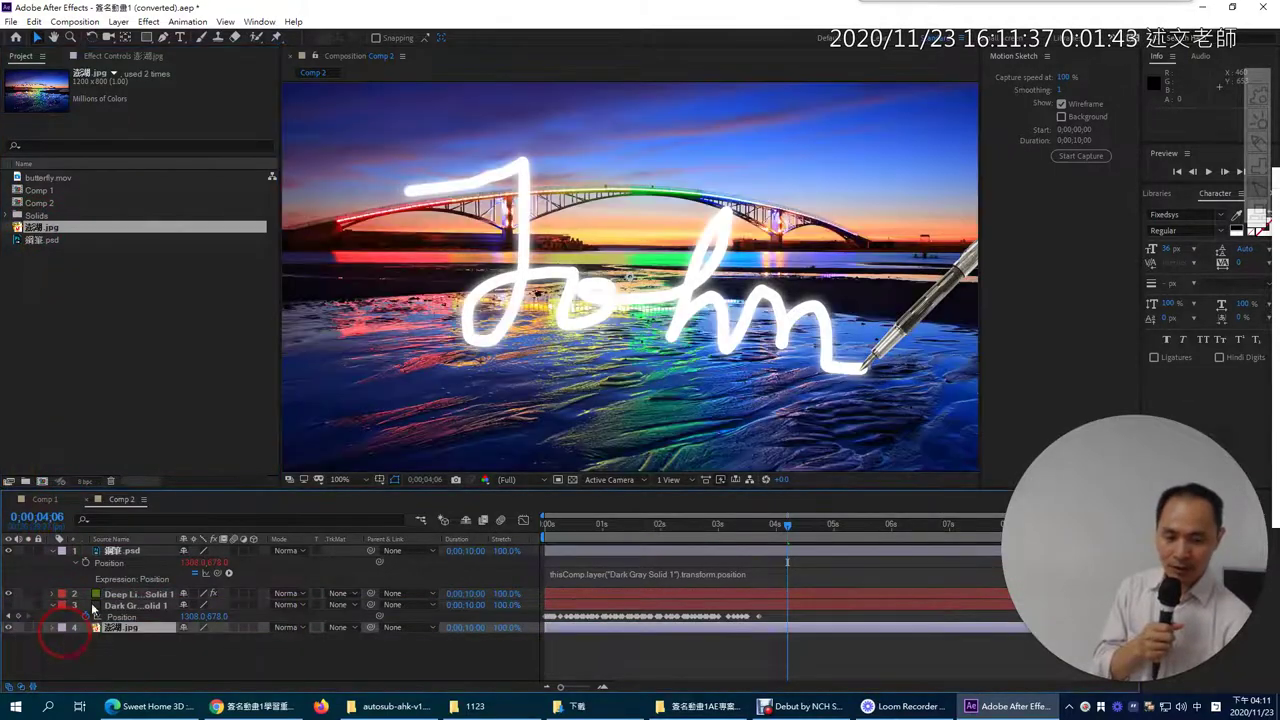
{"action": "key", "text": "comma"}
{"action": "key", "text": "comma"}
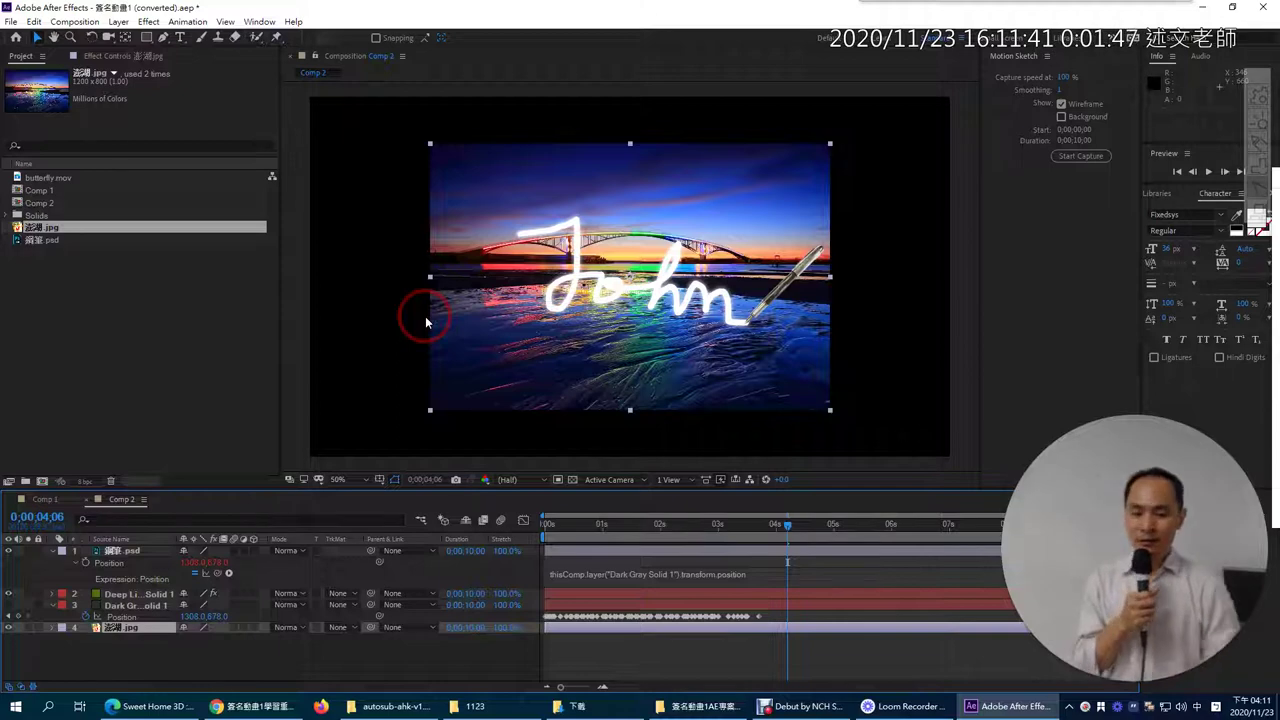
Try the Generate Stroke effect on the 澎湖.jpg layer in Comp 2 after checking Comp 1 and the notes document
{"action": "left_click", "coordinate": [36, 500]}
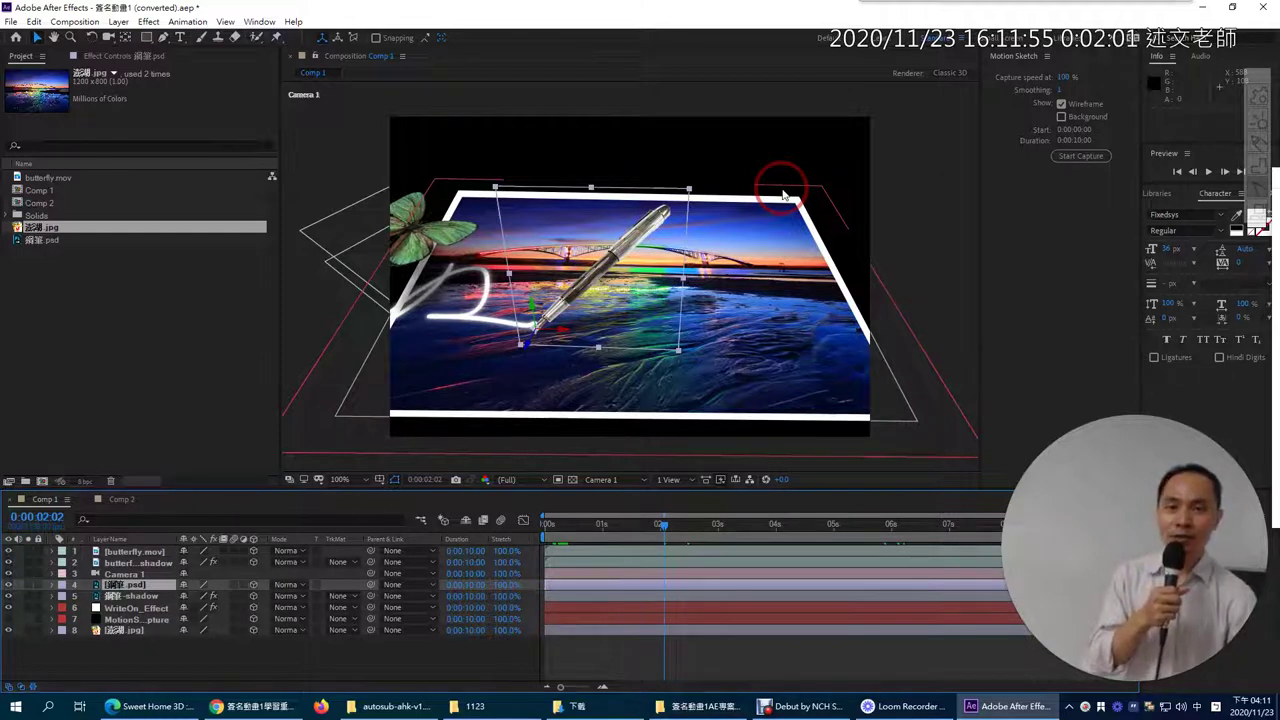
{"action": "left_click", "coordinate": [122, 499]}
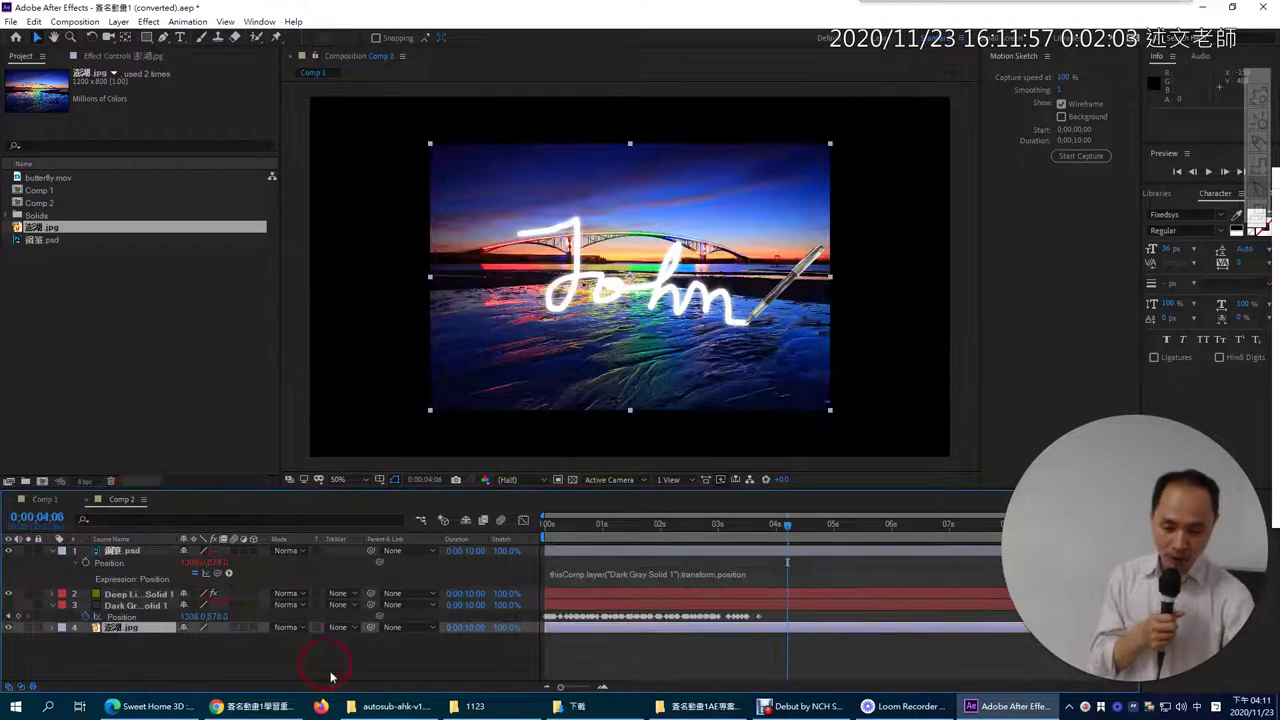
{"action": "left_click", "coordinate": [260, 706]}
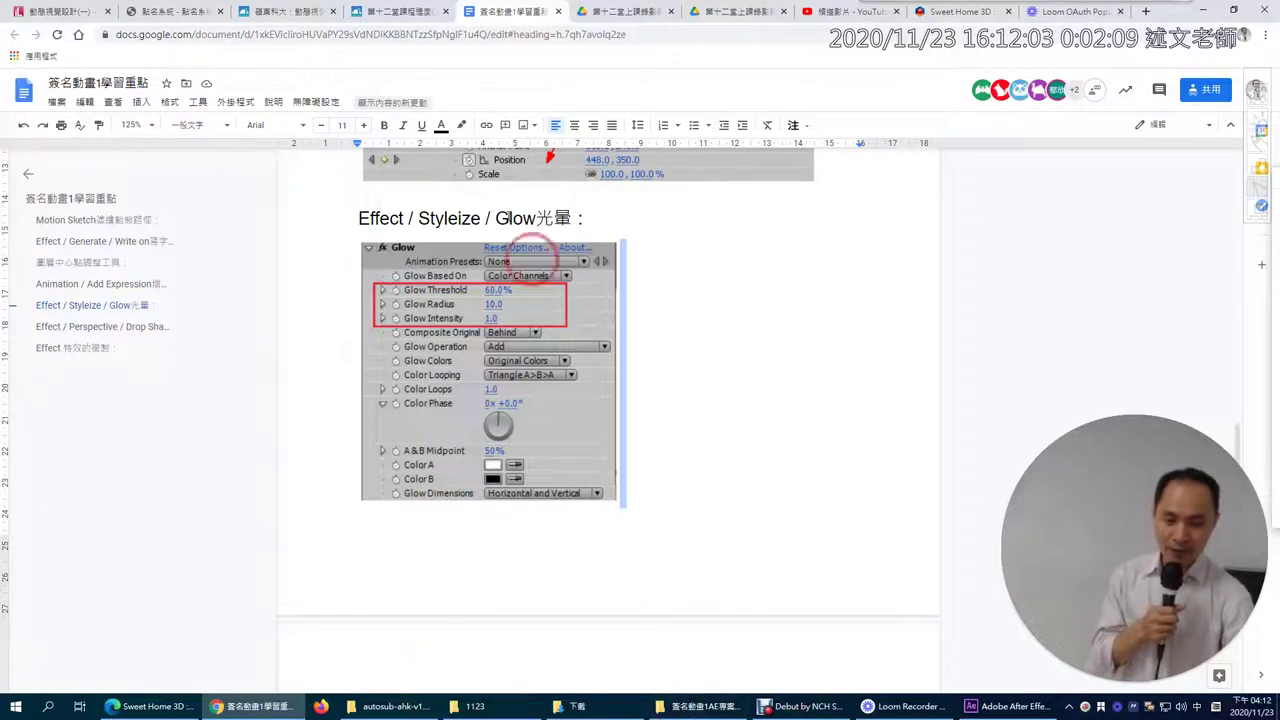
{"action": "left_click", "coordinate": [990, 708]}
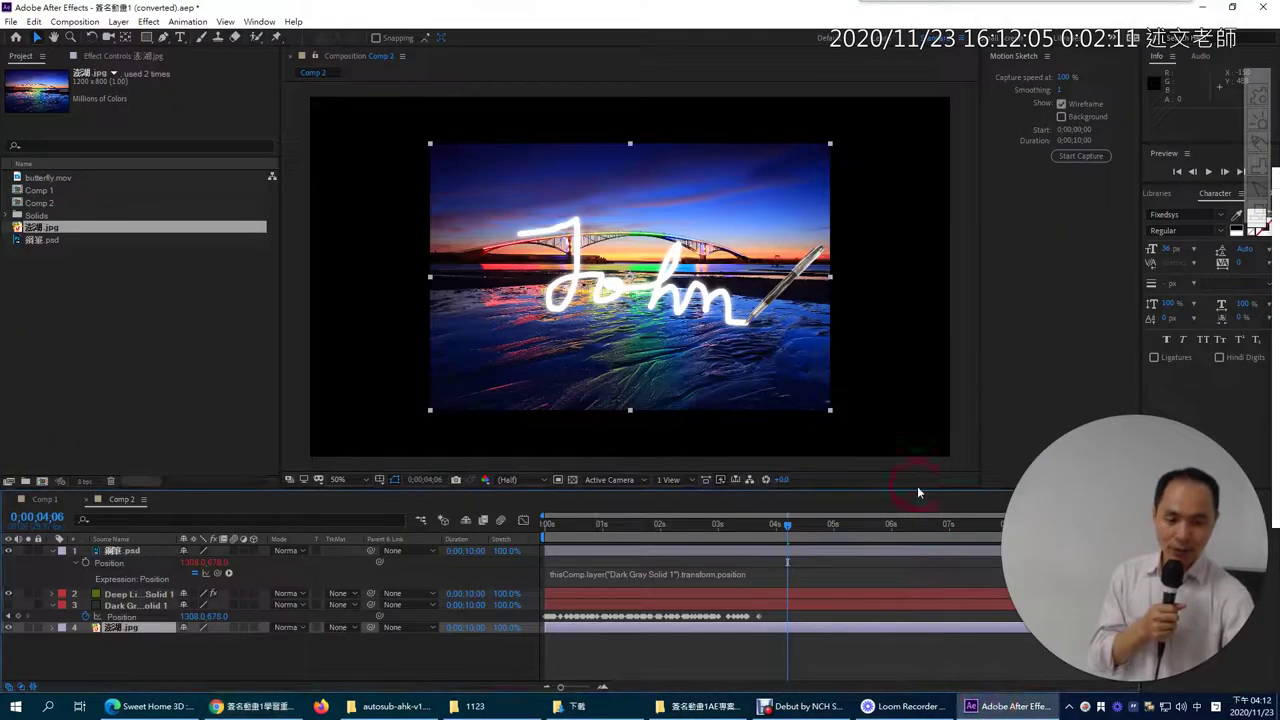
{"action": "left_click", "coordinate": [148, 21]}
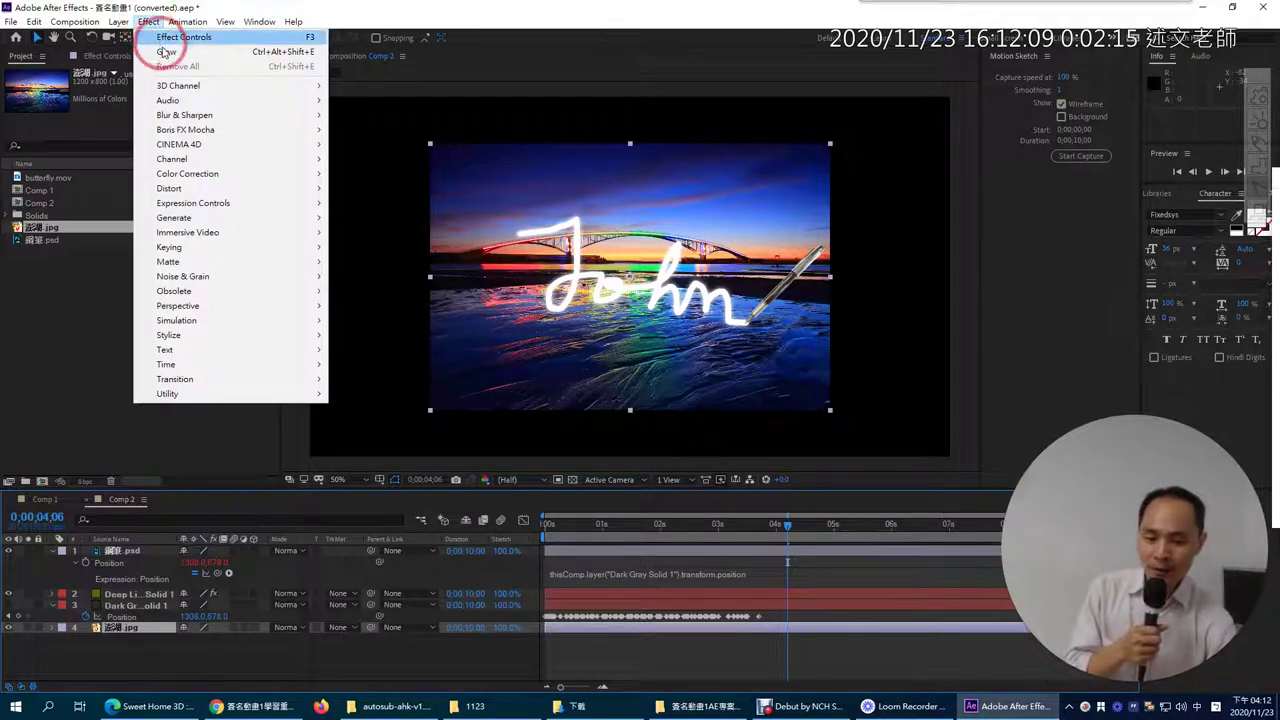
{"action": "mouse_move", "coordinate": [200, 226]}
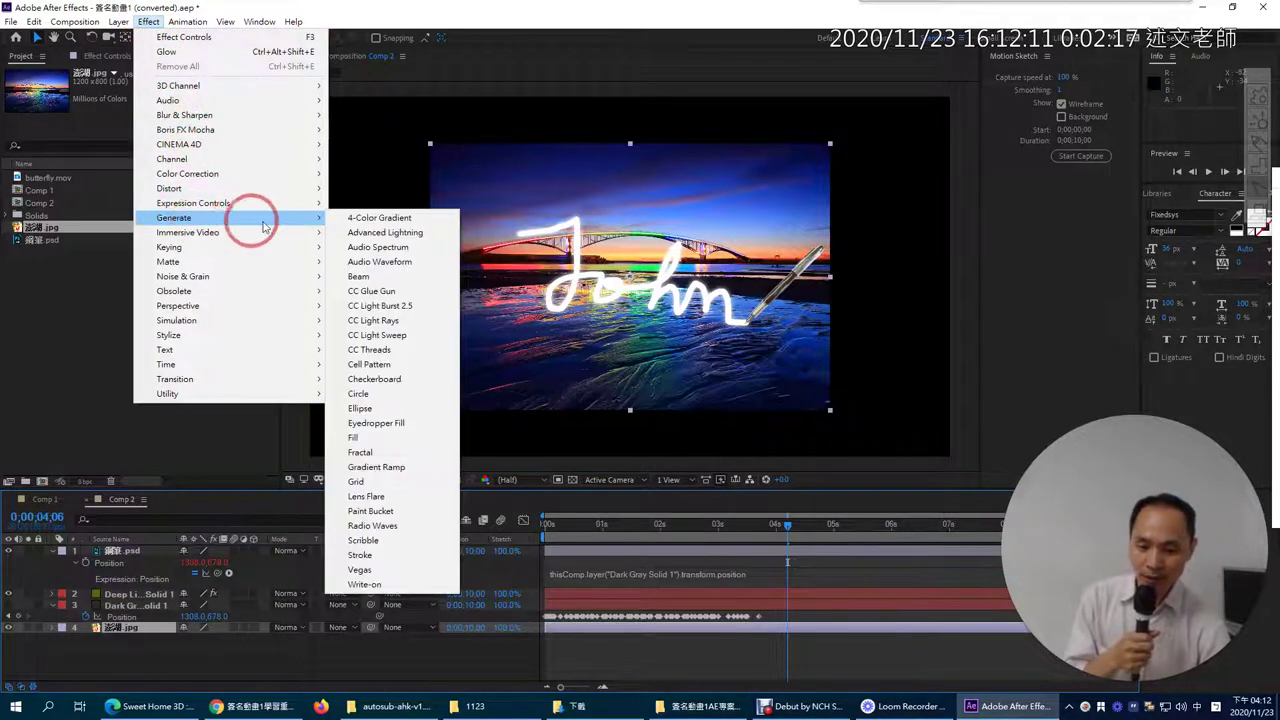
{"action": "left_click", "coordinate": [359, 555]}
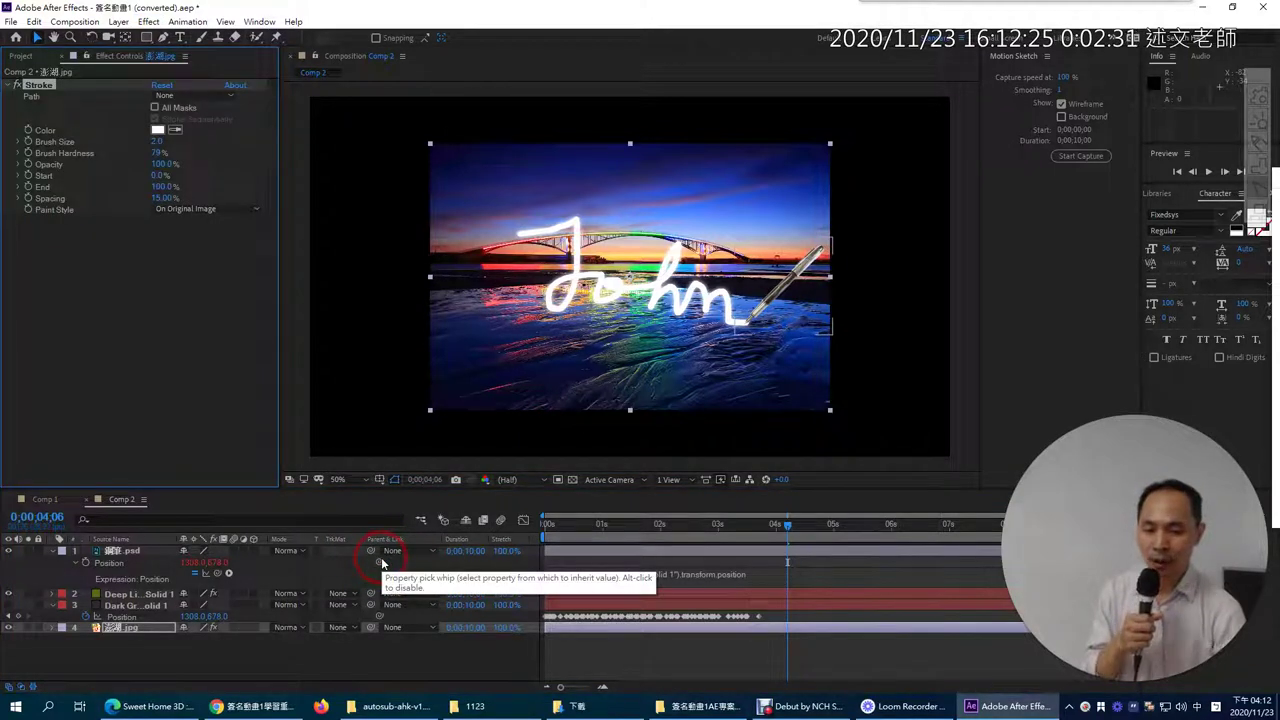
Try a Stroke effect brush size of 12.4, and remove the Stroke effect from the 澎湖.jpg layer
{"action": "left_click", "coordinate": [185, 184]}
{"action": "left_click_drag", "start_coordinate": [157, 143], "coordinate": [195, 148]}
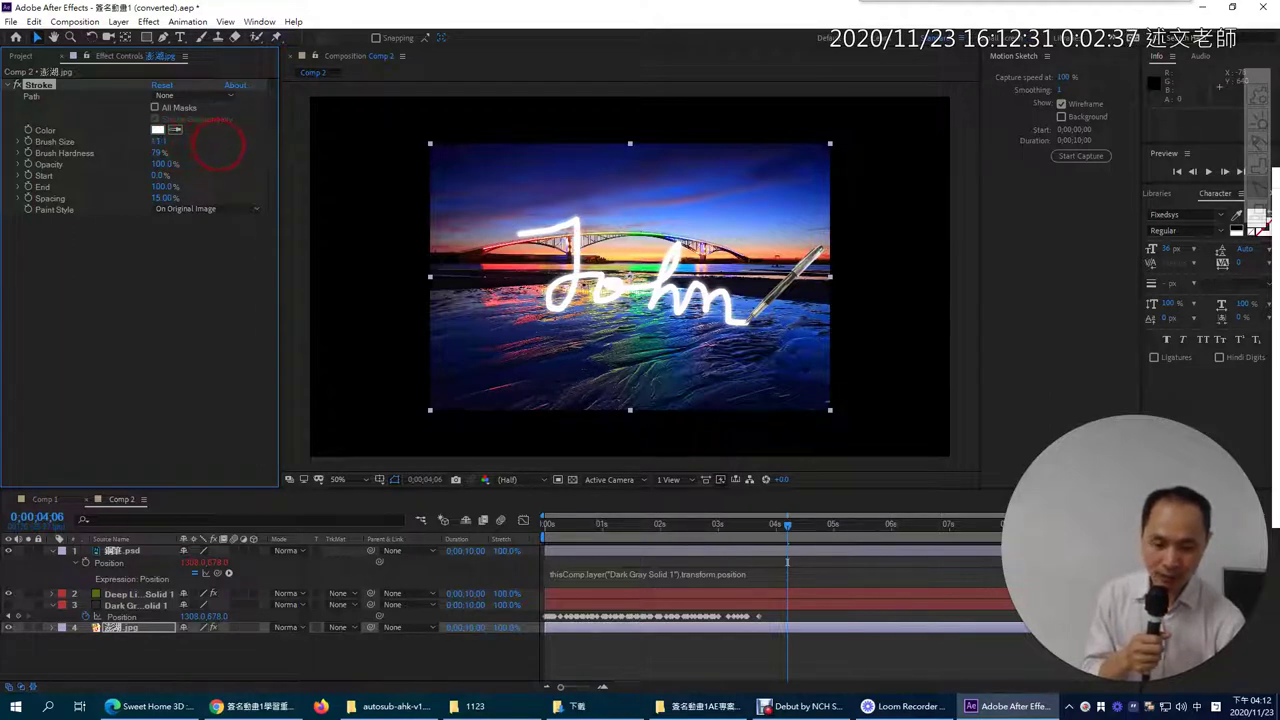
{"action": "left_click", "coordinate": [230, 148]}
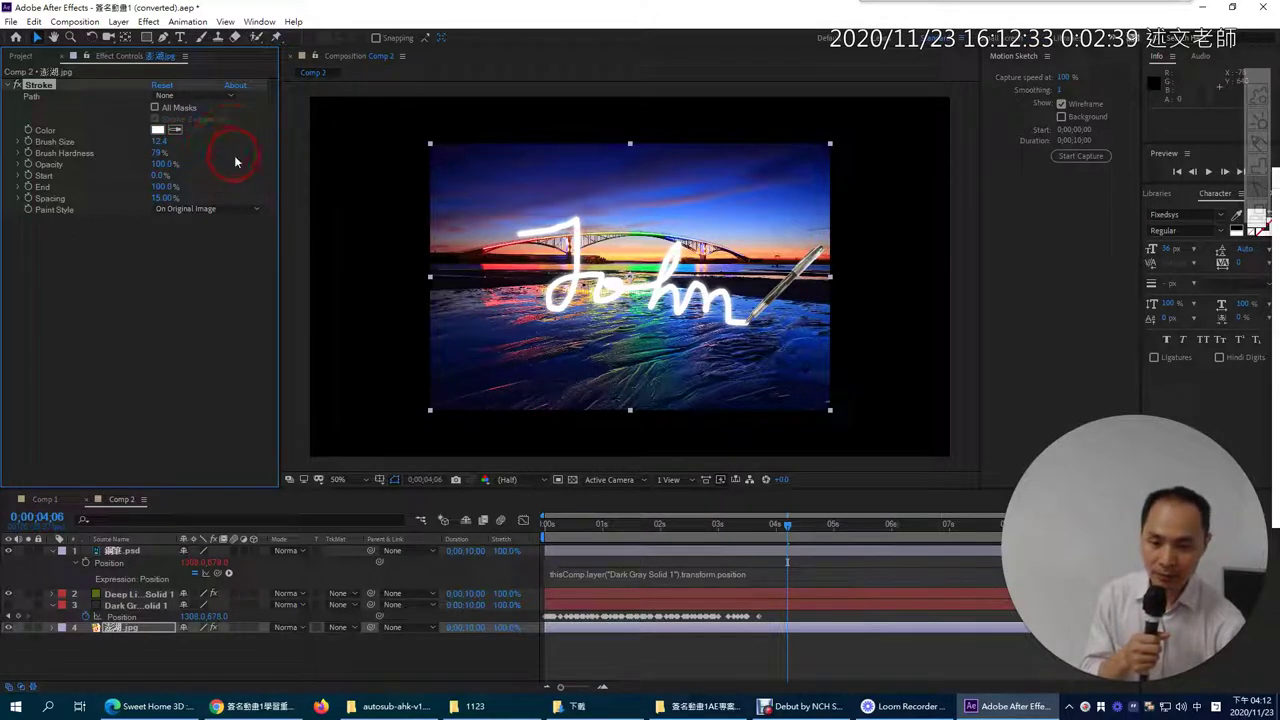
{"action": "left_click", "coordinate": [148, 180]}
{"action": "left_click", "coordinate": [161, 98]}
{"action": "left_click", "coordinate": [40, 86]}
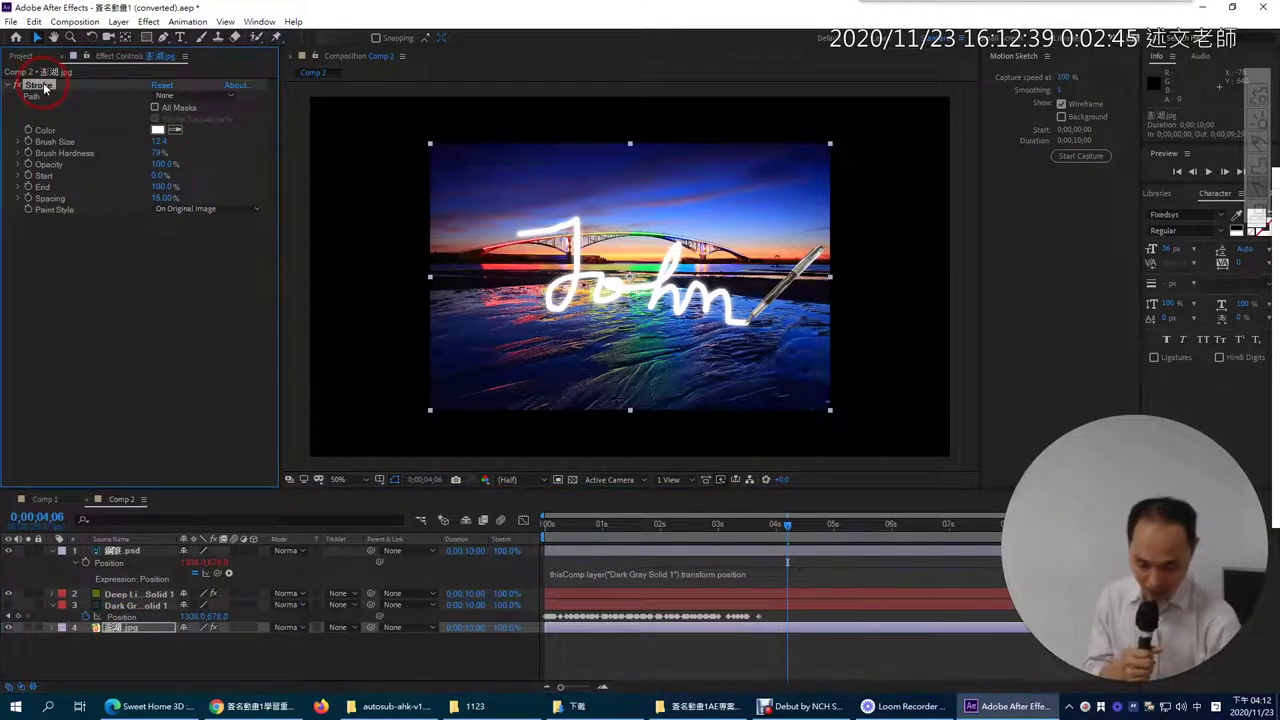
Add a Stroke layer style to the 澎湖.jpg layer in Comp 2
{"action": "left_click", "coordinate": [118, 503]}
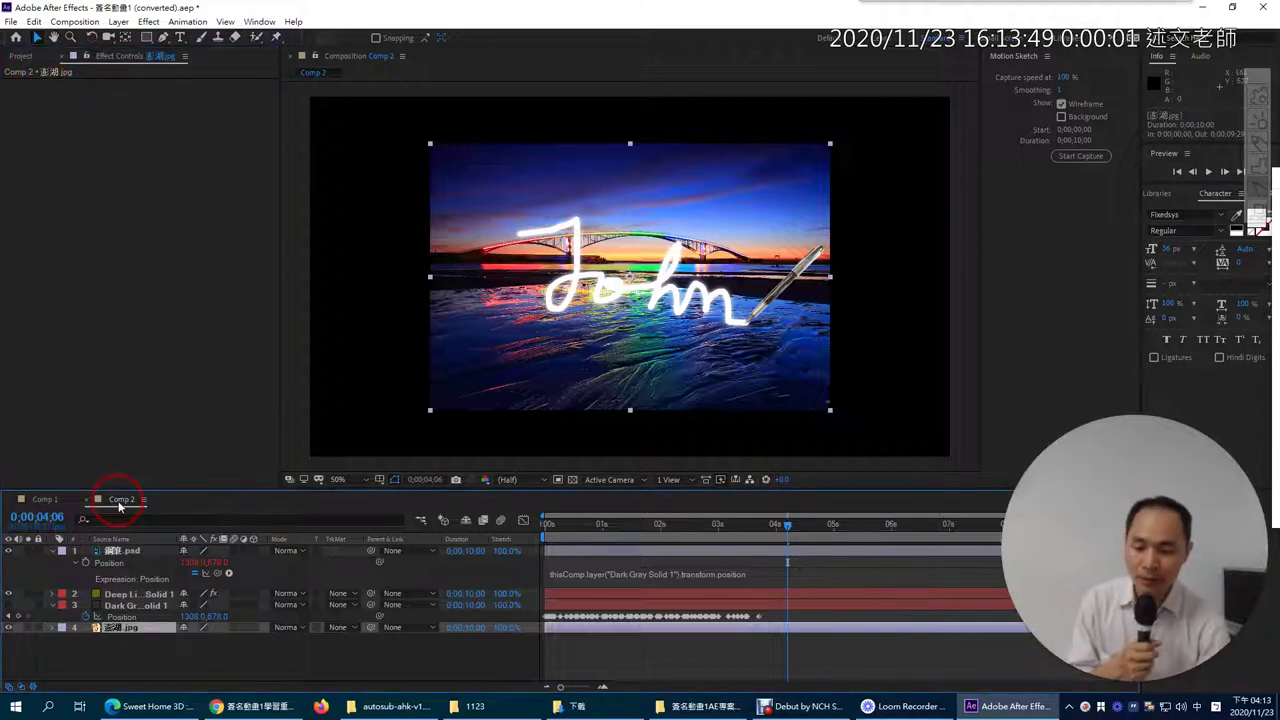
{"action": "left_click", "coordinate": [128, 628]}
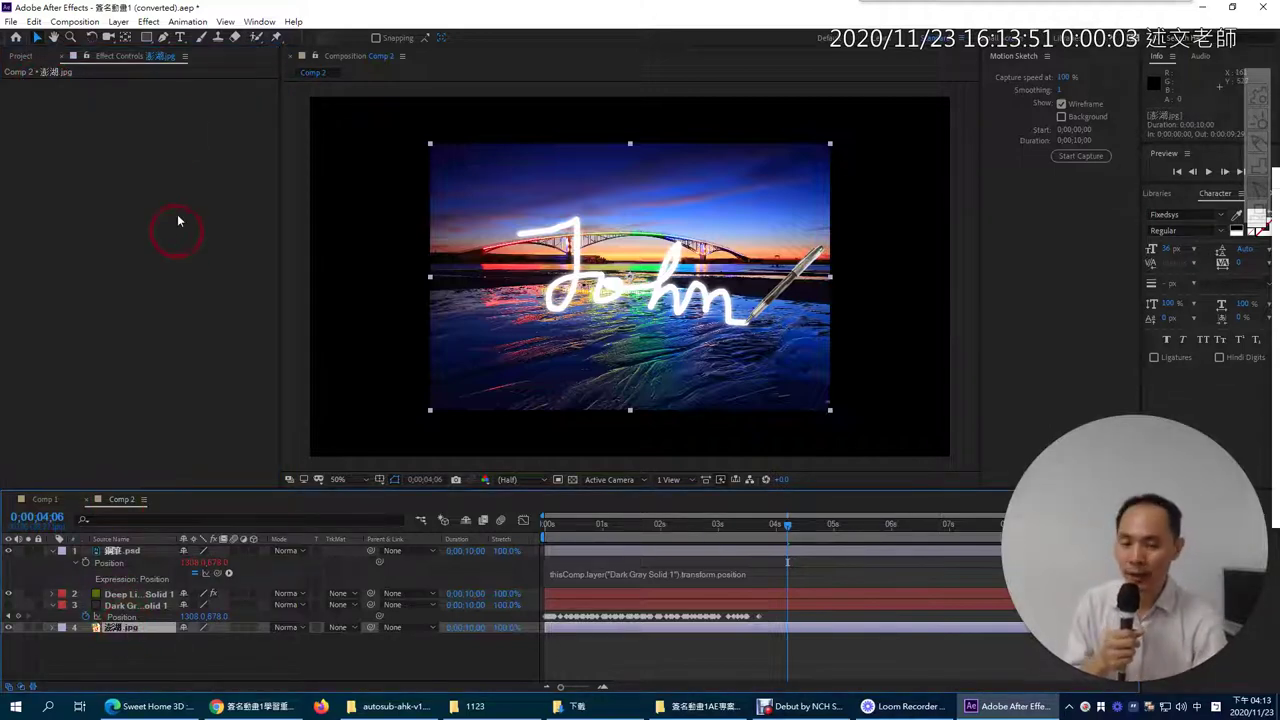
{"action": "left_click", "coordinate": [118, 21]}
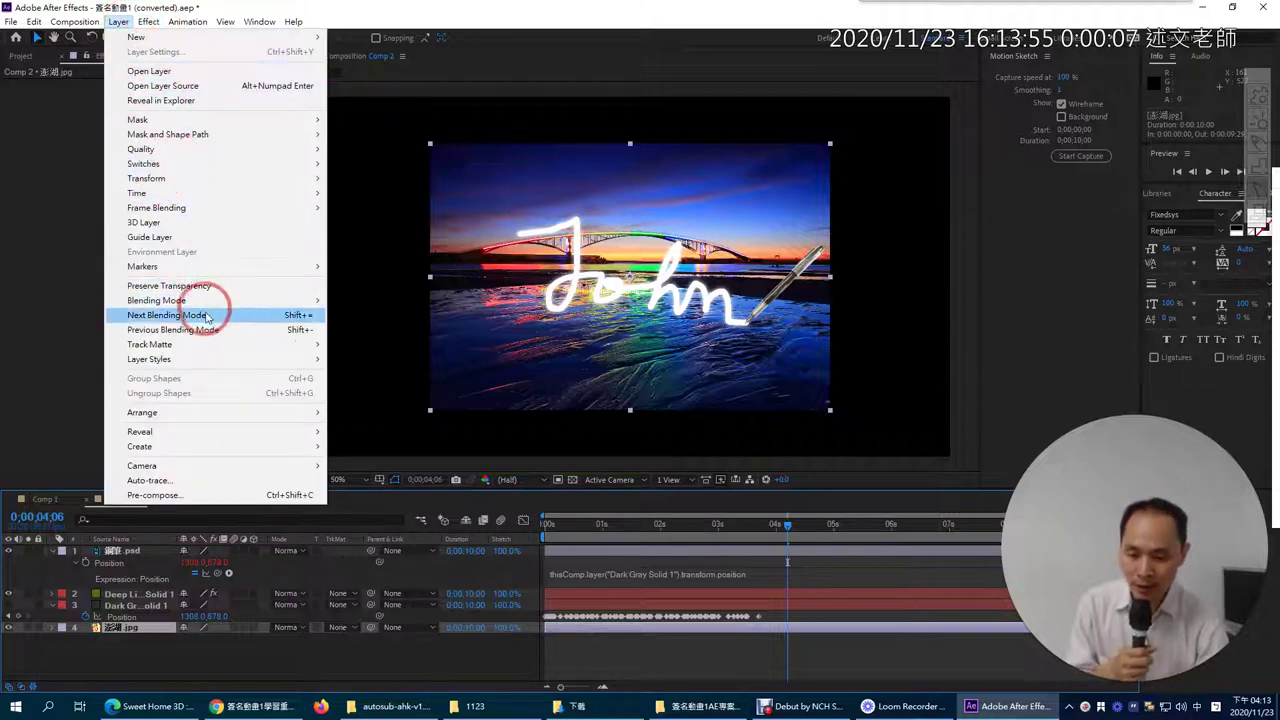
{"action": "mouse_move", "coordinate": [251, 362]}
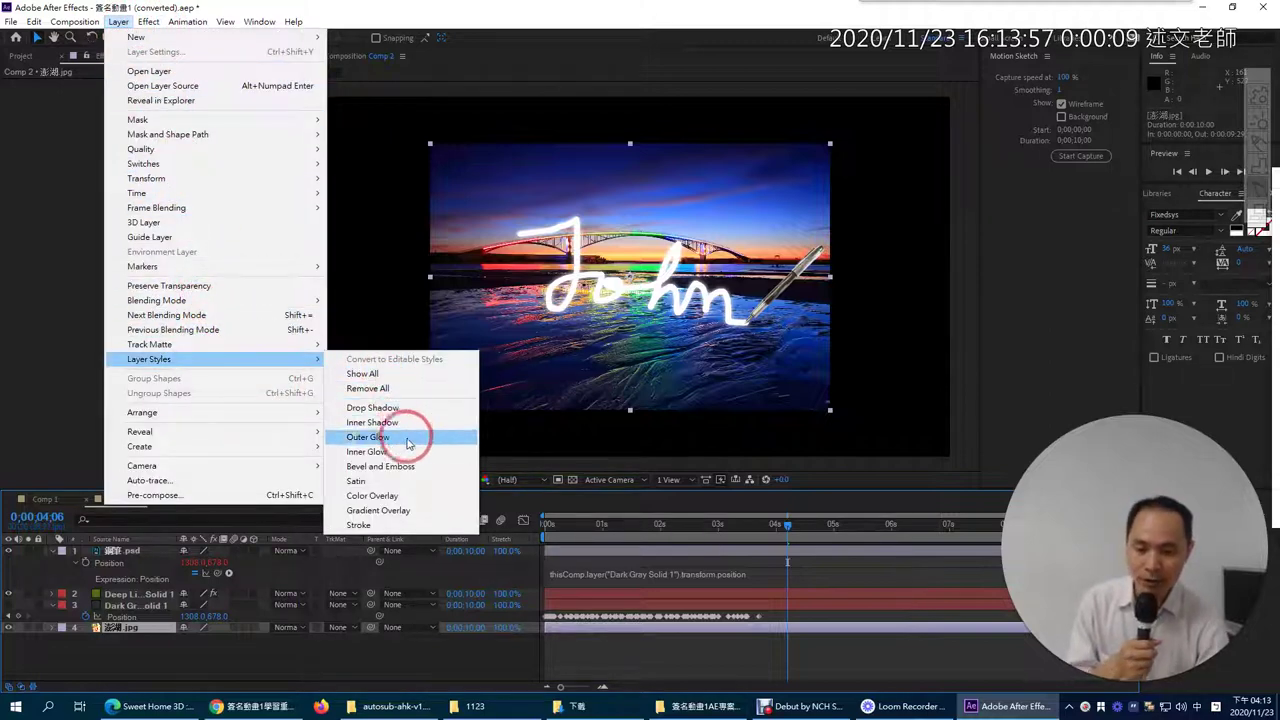
{"action": "left_click", "coordinate": [405, 527]}
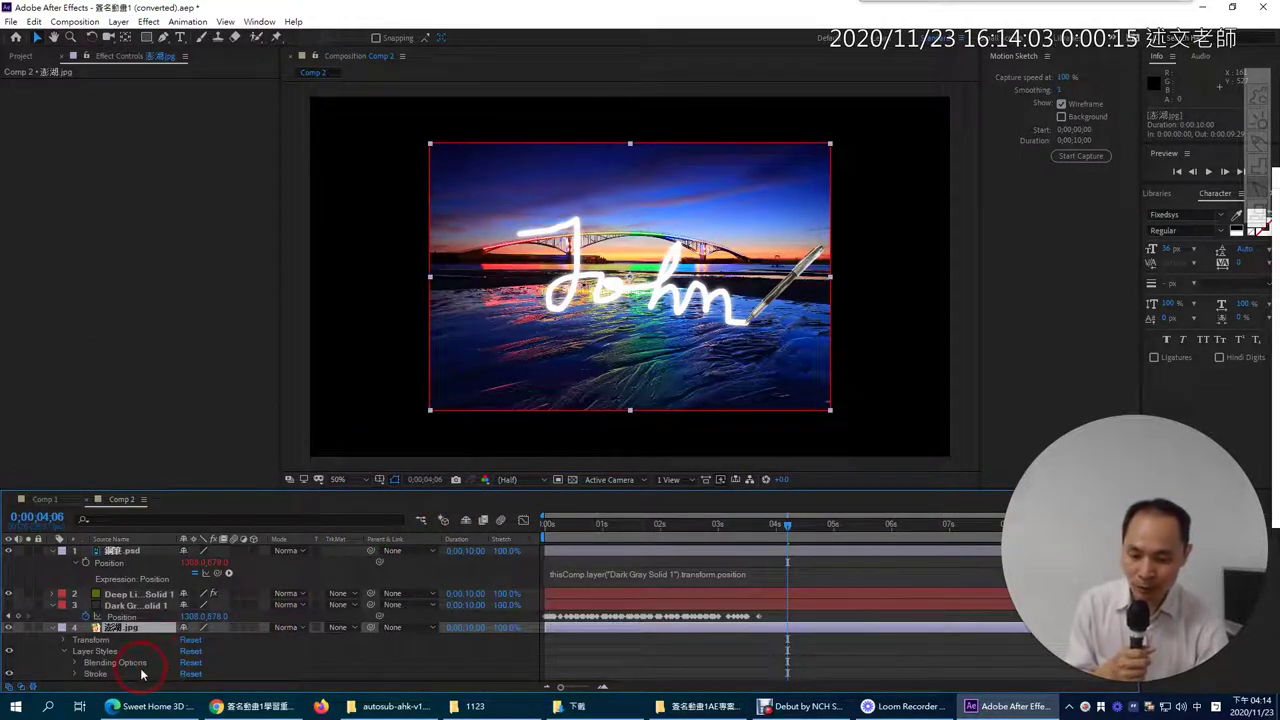
Set the color of the 澎湖.jpg layer's Stroke style to white (FFFFFF)
{"action": "left_click", "coordinate": [74, 674]}
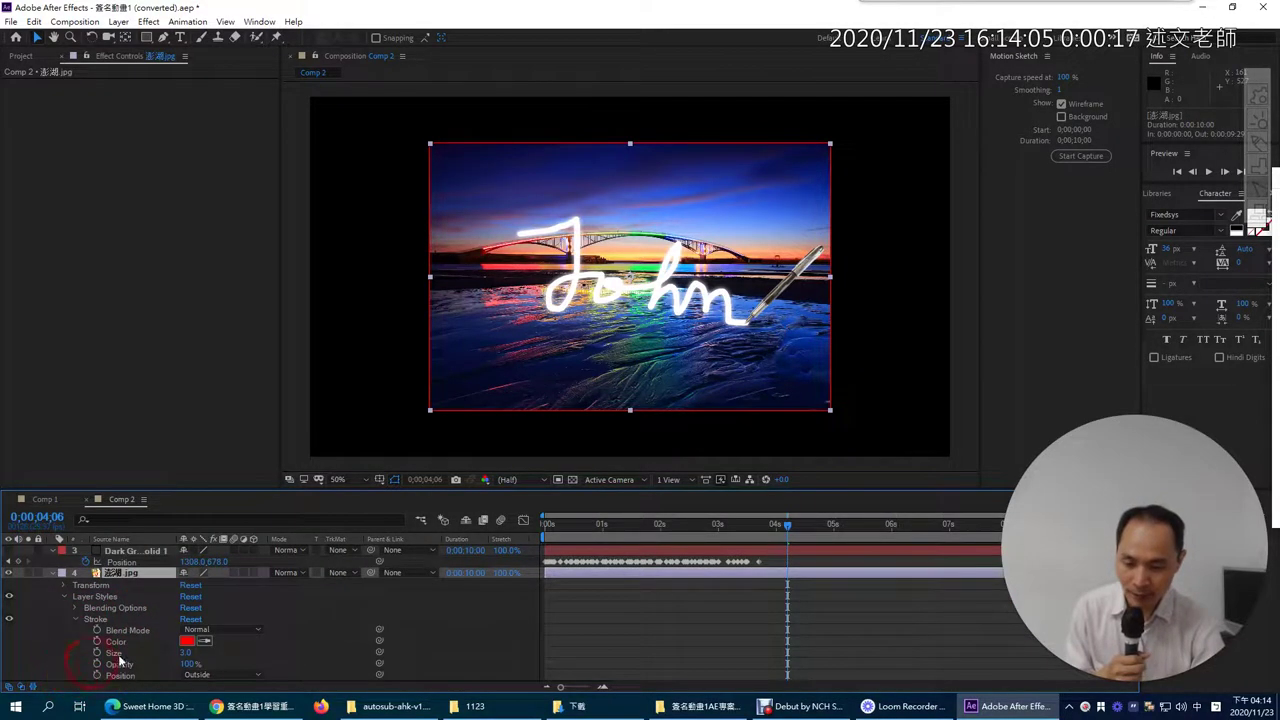
{"action": "left_click", "coordinate": [183, 646]}
{"action": "left_click_drag", "start_coordinate": [543, 329], "coordinate": [481, 250]}
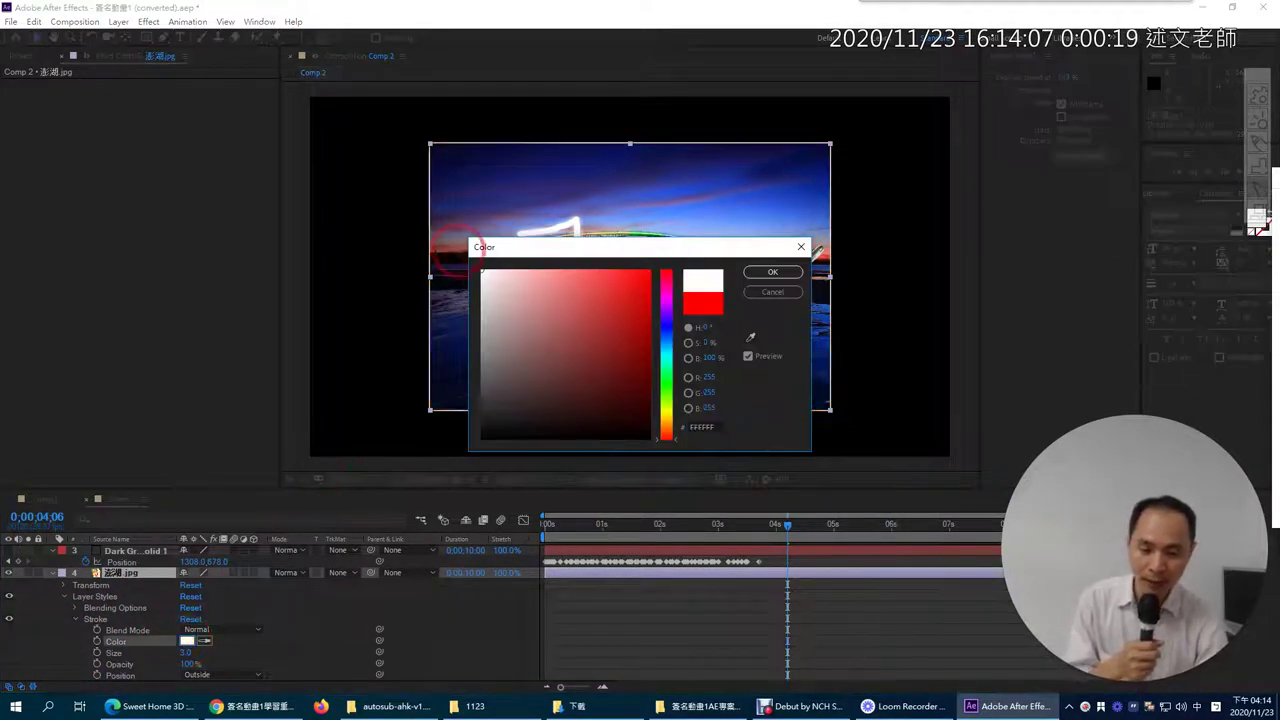
{"action": "left_click", "coordinate": [770, 272]}
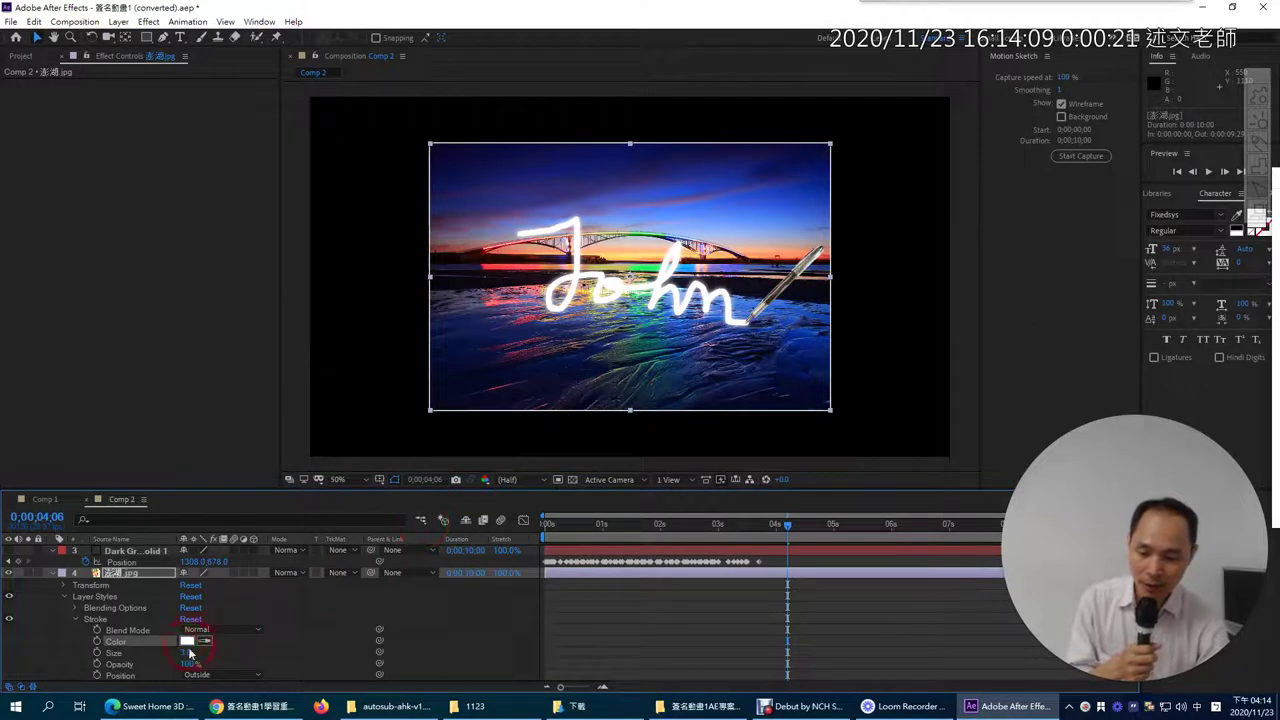
Set the 澎湖.jpg layer's Stroke style to size 16.7 and its position to Inside
{"action": "left_click_drag", "start_coordinate": [182, 652], "coordinate": [295, 645]}
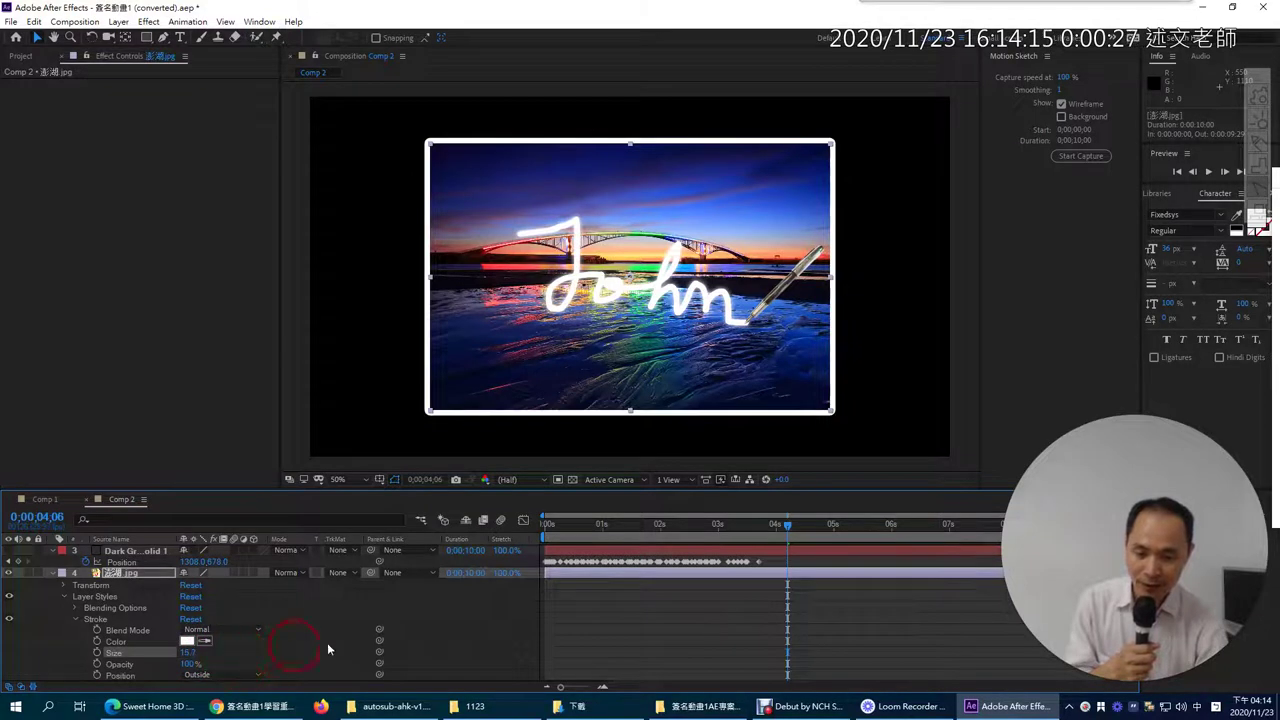
{"action": "left_click", "coordinate": [166, 629]}
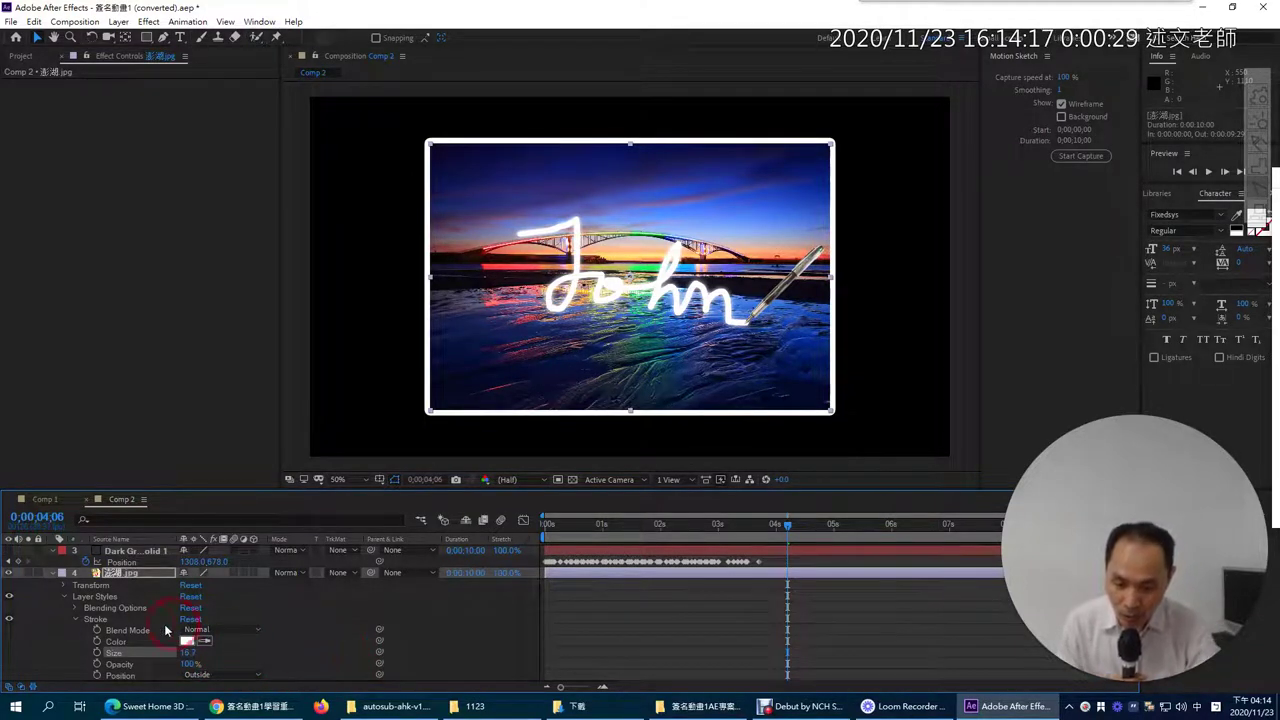
{"action": "left_click", "coordinate": [96, 621]}
{"action": "left_click", "coordinate": [133, 640]}
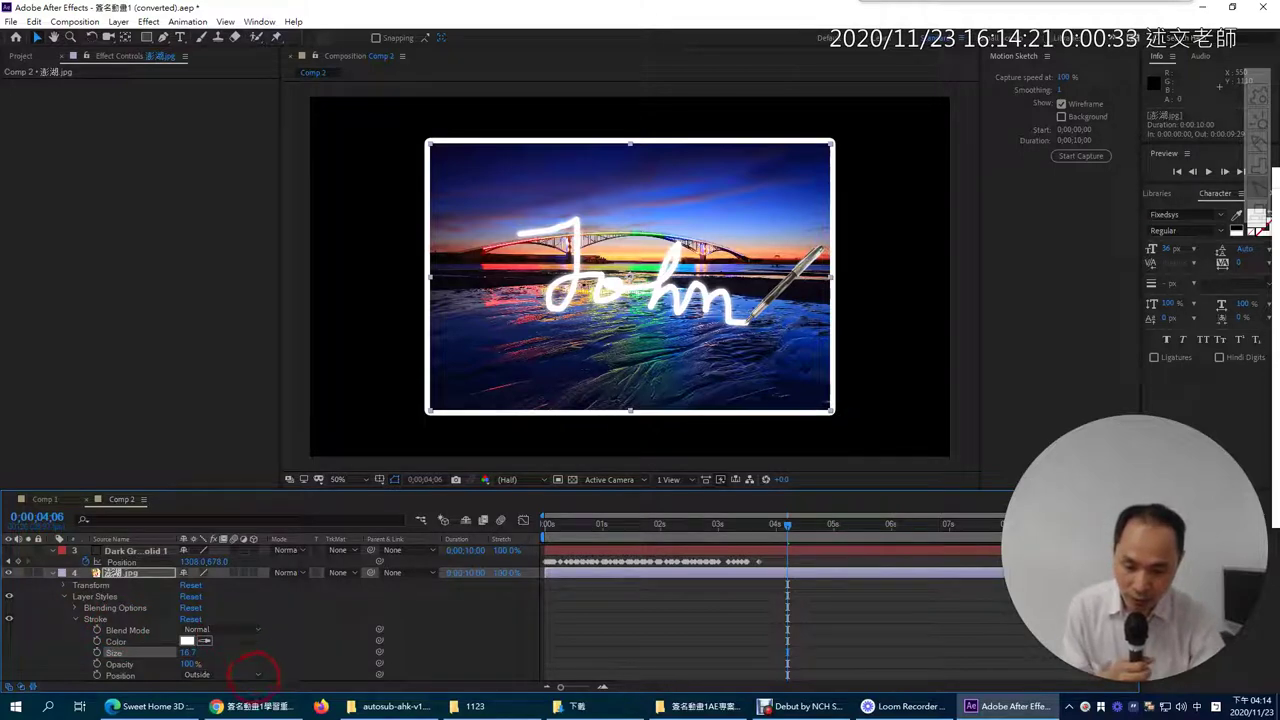
{"action": "left_click", "coordinate": [255, 674]}
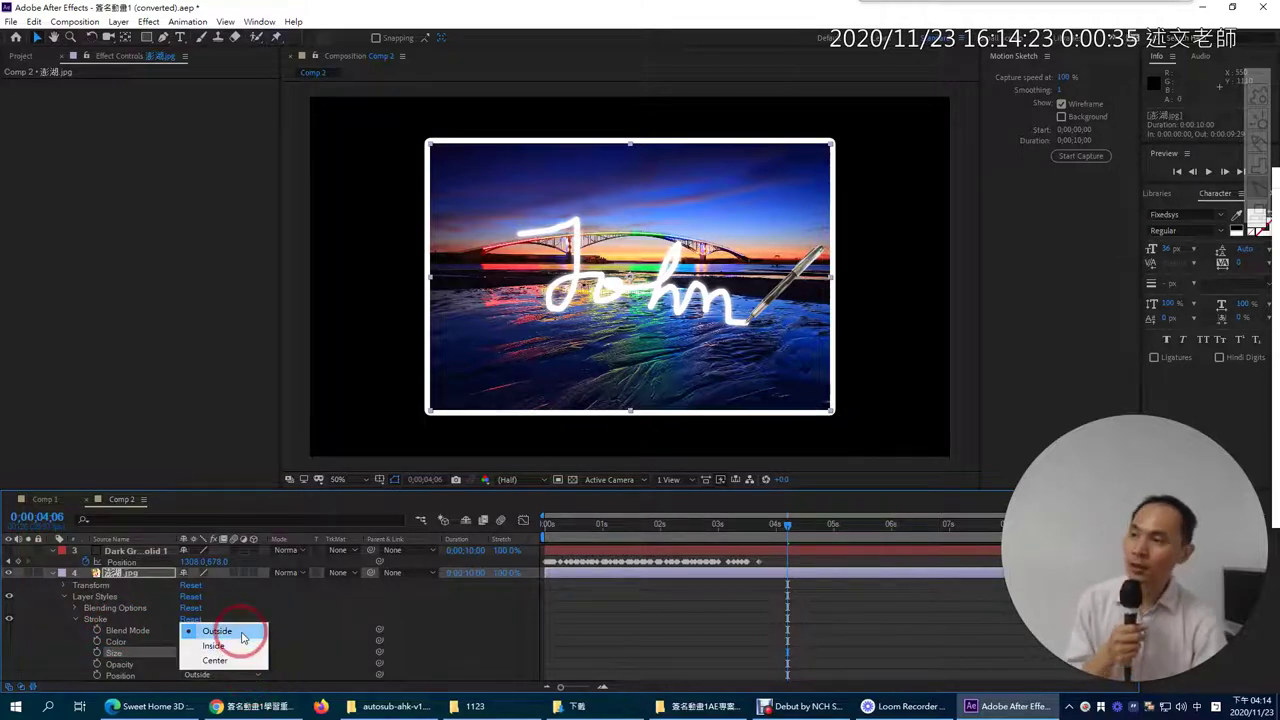
{"action": "left_click", "coordinate": [238, 645]}
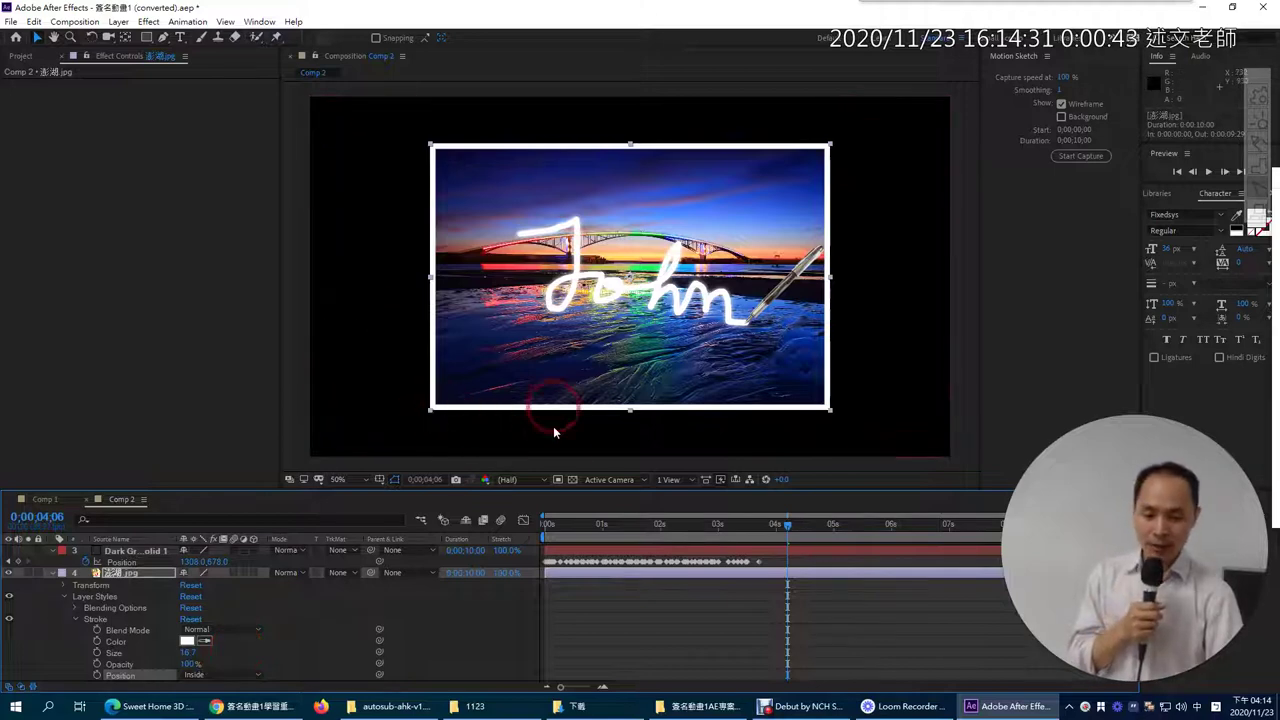
Scrub through the signature animation in Comp 2 up to 0;00;03;15 and enlarge the timeline area to show all layers
{"action": "left_click_drag", "start_coordinate": [575, 522], "coordinate": [568, 524]}
{"action": "left_click_drag", "start_coordinate": [566, 522], "coordinate": [746, 568]}
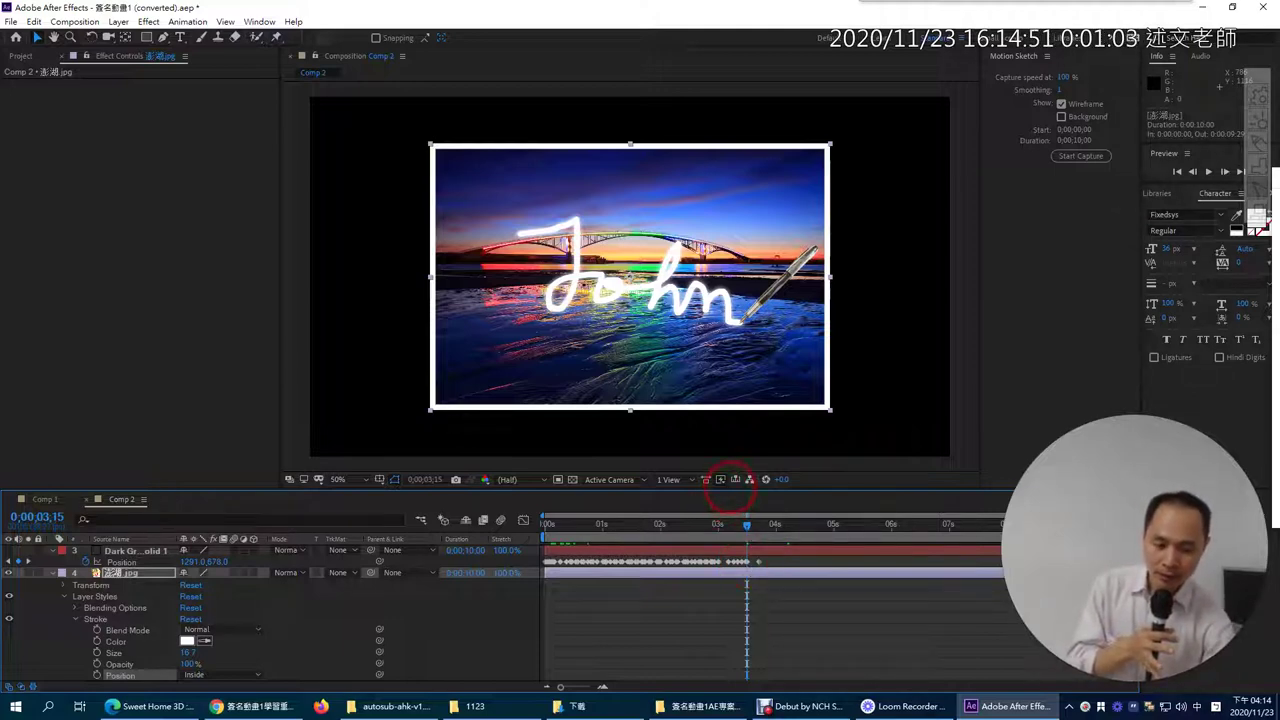
{"action": "left_click_drag", "start_coordinate": [729, 489], "coordinate": [736, 390]}
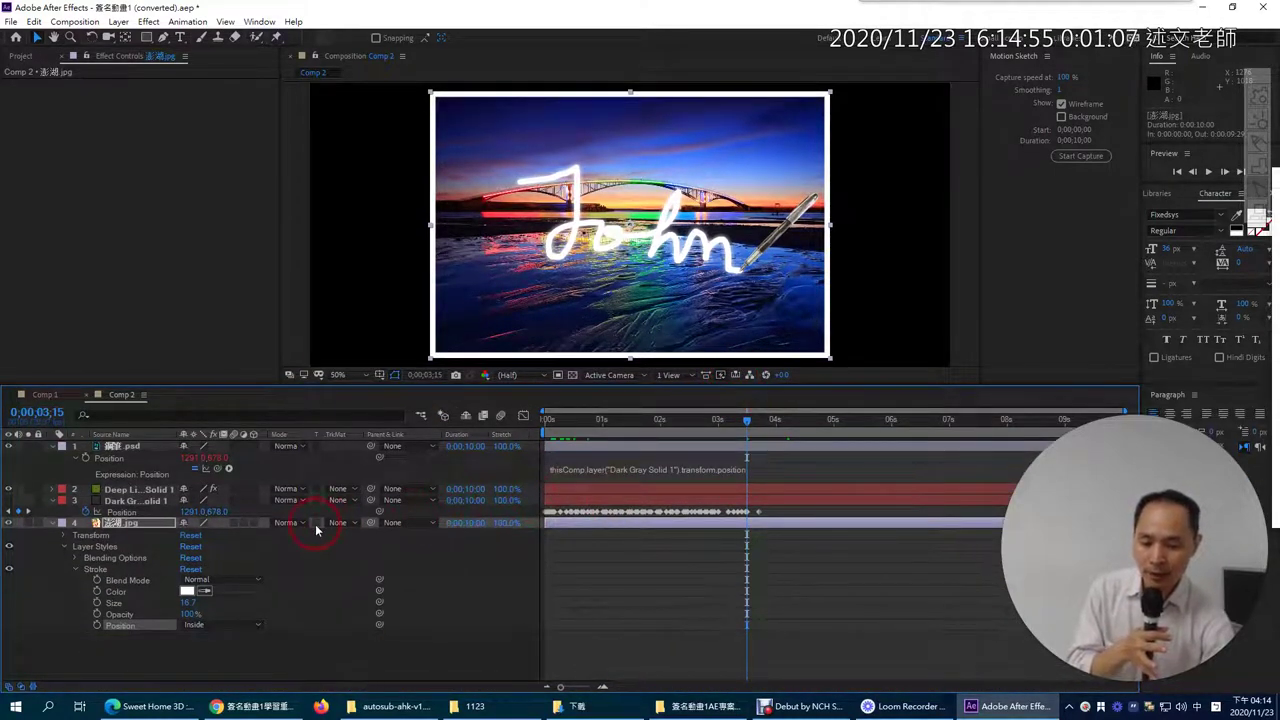
Make the 澎湖.jpg layer 3D and tilt it back to an X orientation of 300°, comparing it with Comp 1
{"action": "left_click", "coordinate": [253, 523]}
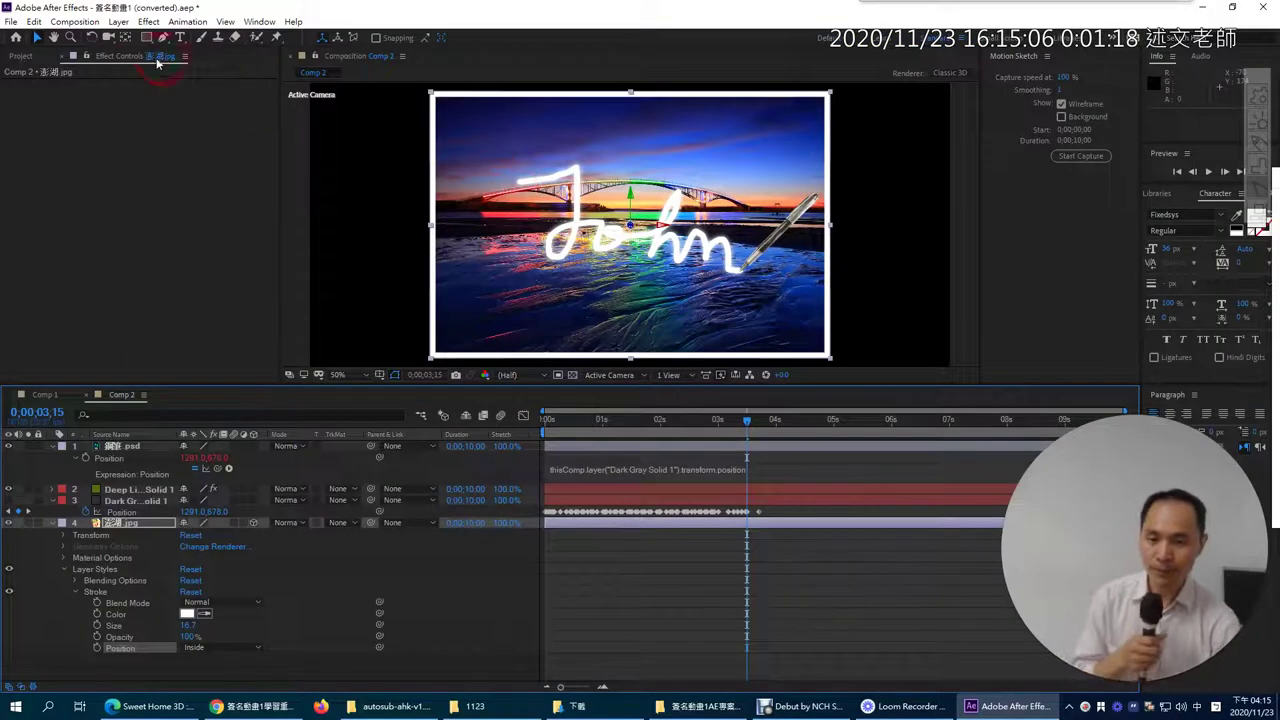
{"action": "left_click", "coordinate": [91, 37]}
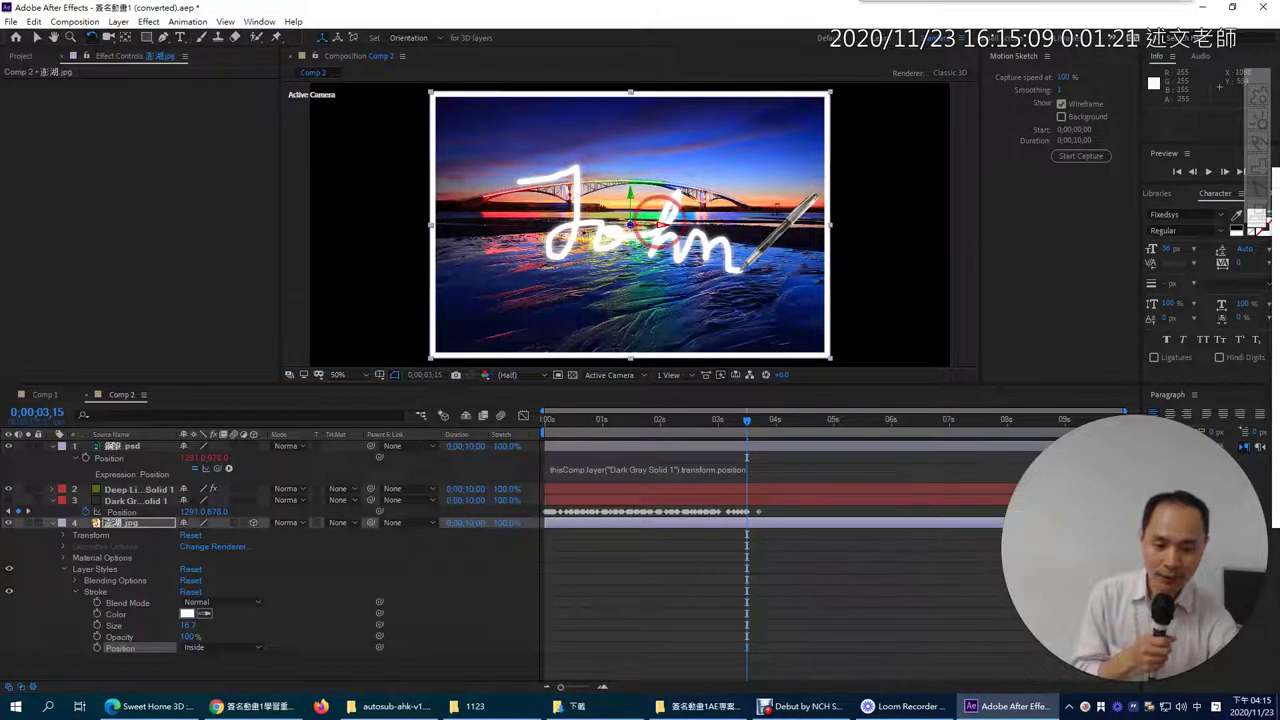
{"action": "mouse_move", "coordinate": [662, 204]}
{"action": "left_mouse_down"}
{"action": "mouse_move", "coordinate": [663, 192]}
{"action": "mouse_move", "coordinate": [664, 203]}
{"action": "left_mouse_up"}
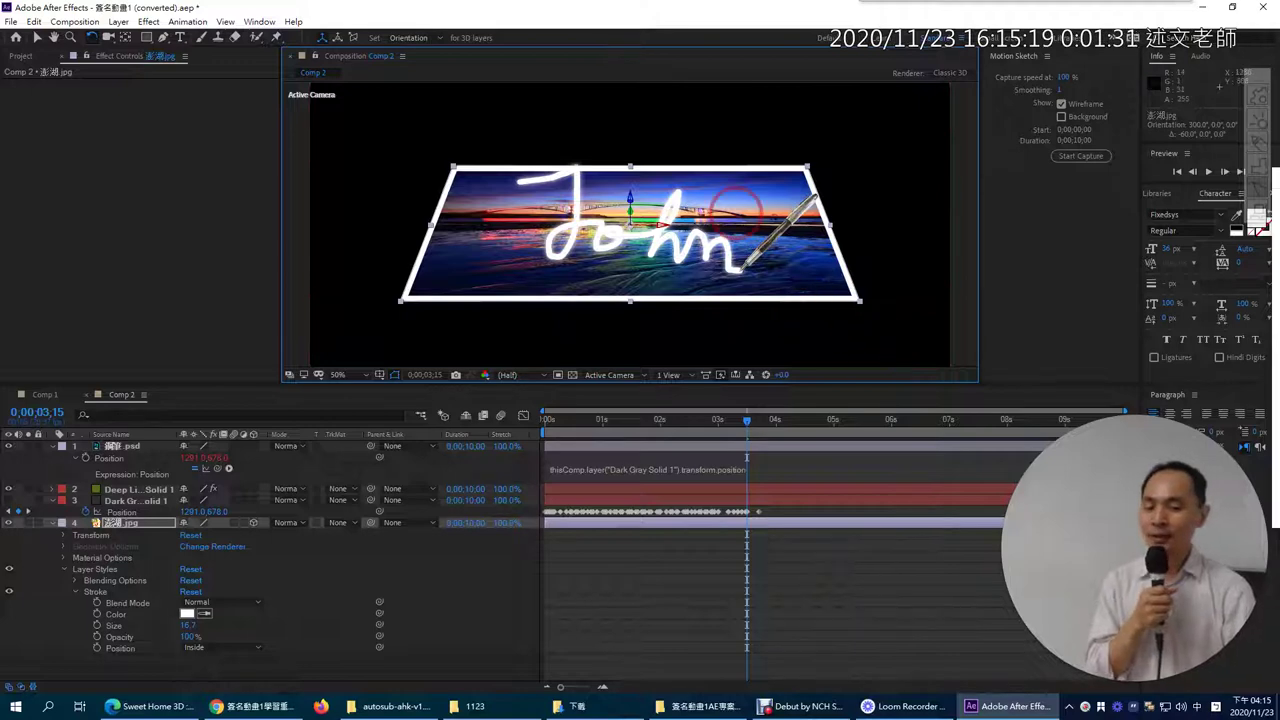
{"action": "left_click", "coordinate": [46, 395]}
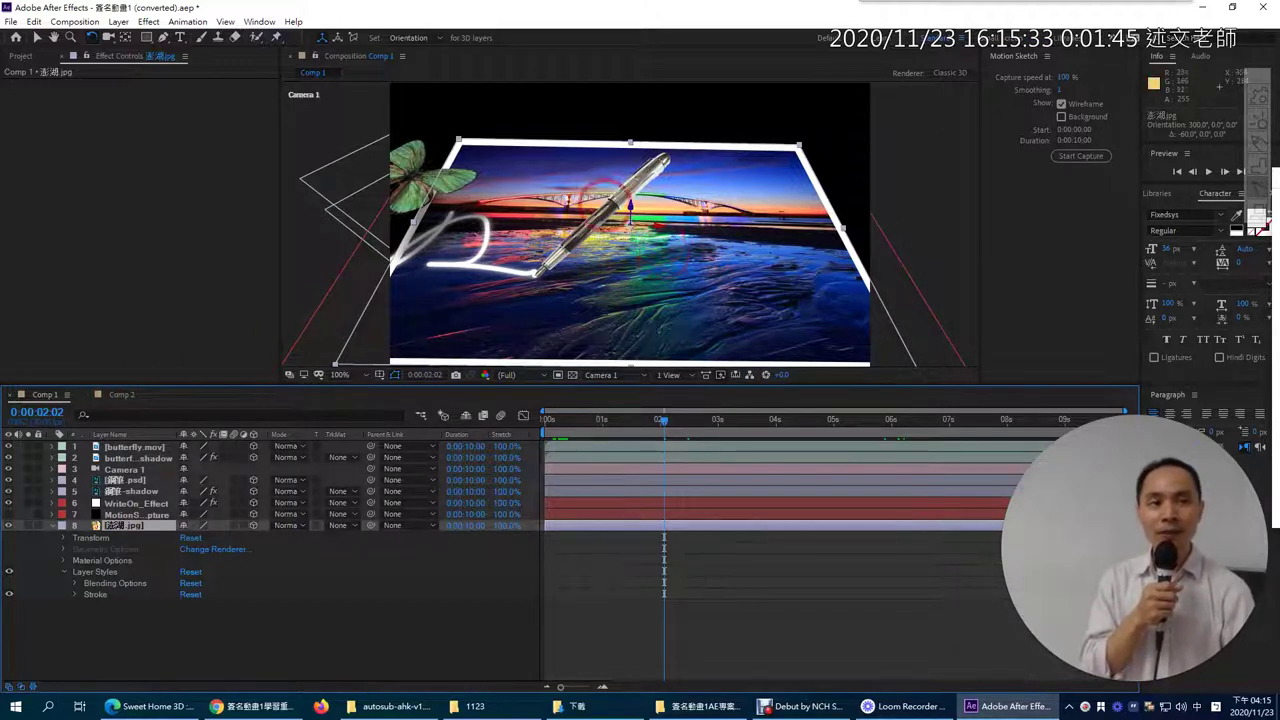
{"action": "left_click", "coordinate": [119, 396]}
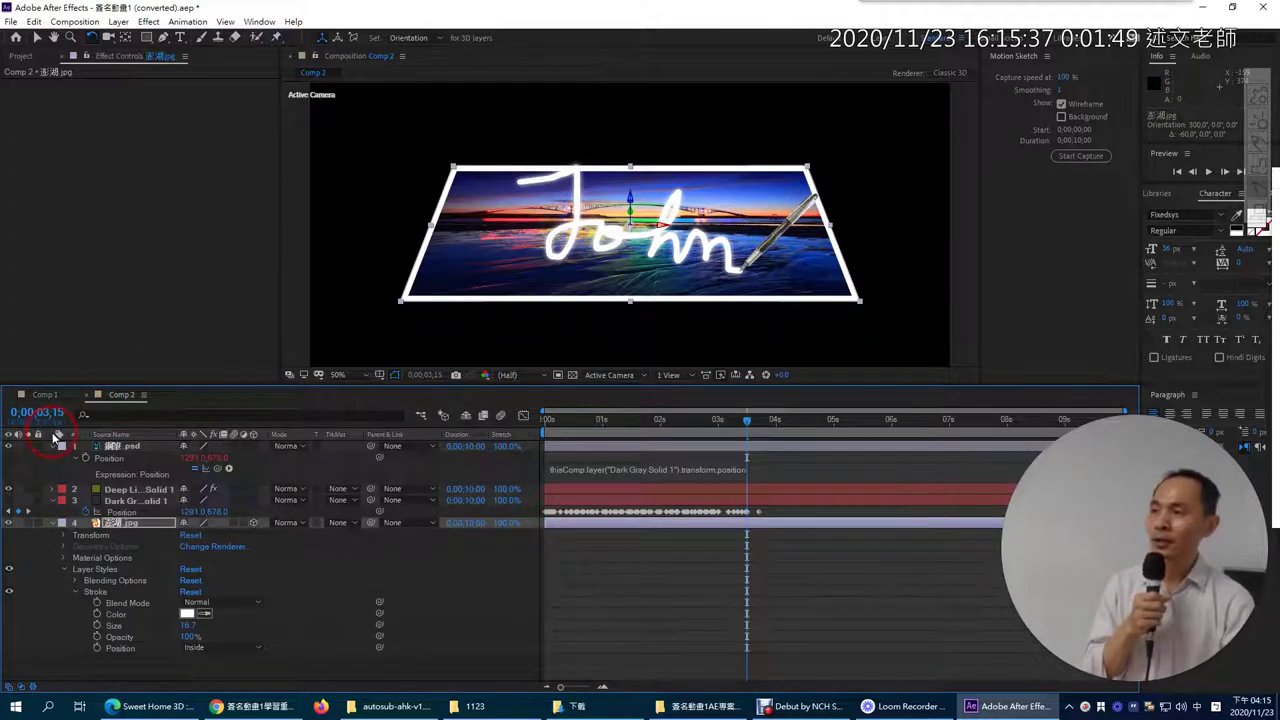